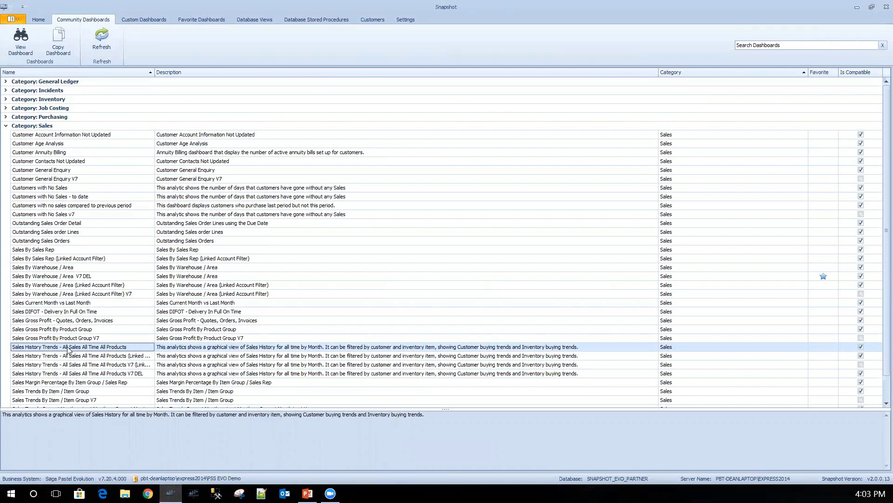
Copy the Sales History Trends - All Sales All Time All Products community dashboard and select the copy among the custom Sales dashboards.
left_click(64, 45)
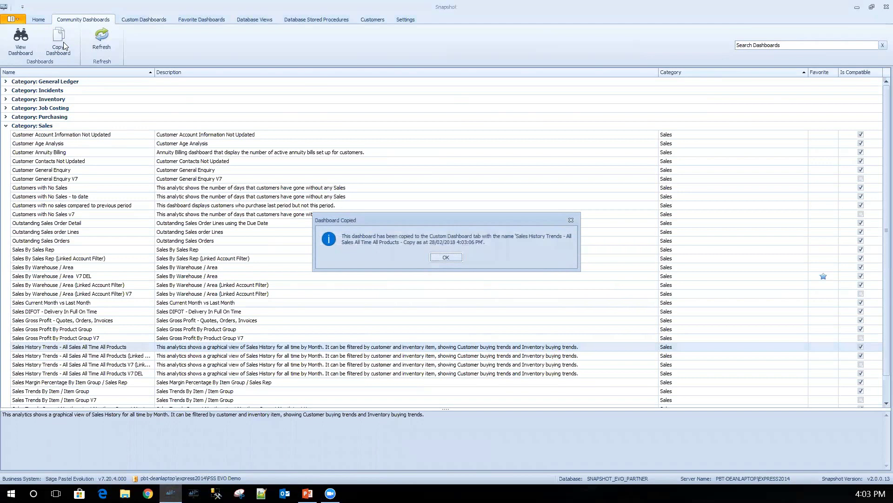
left_click(444, 258)
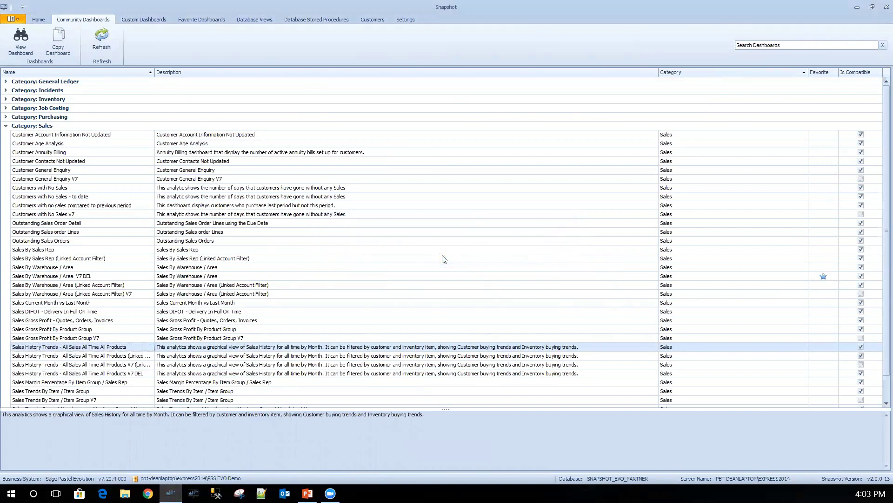
left_click(146, 20)
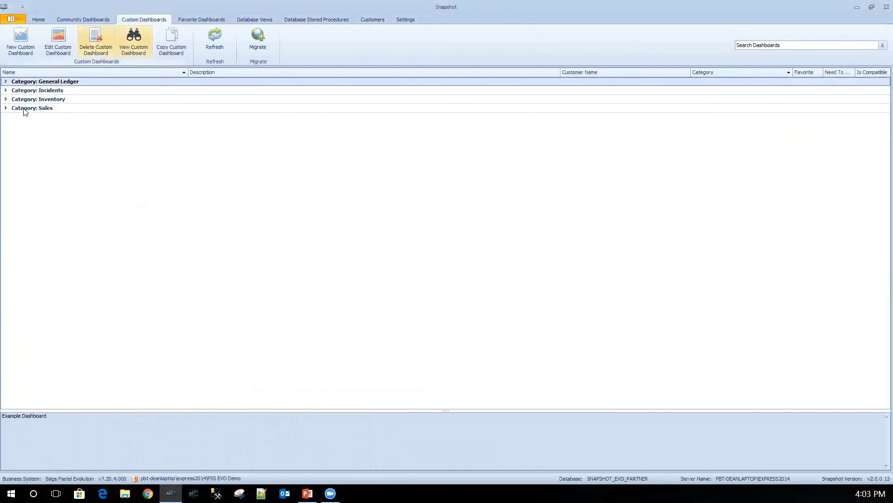
left_click(6, 108)
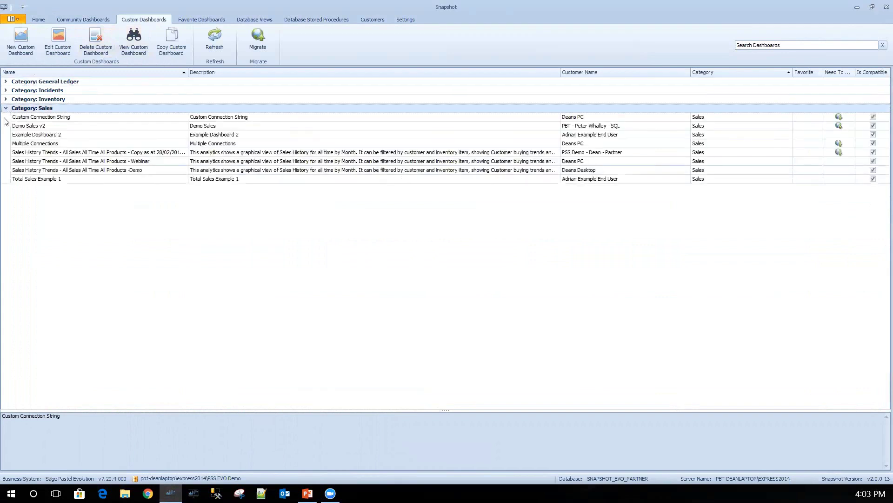
left_click(106, 153)
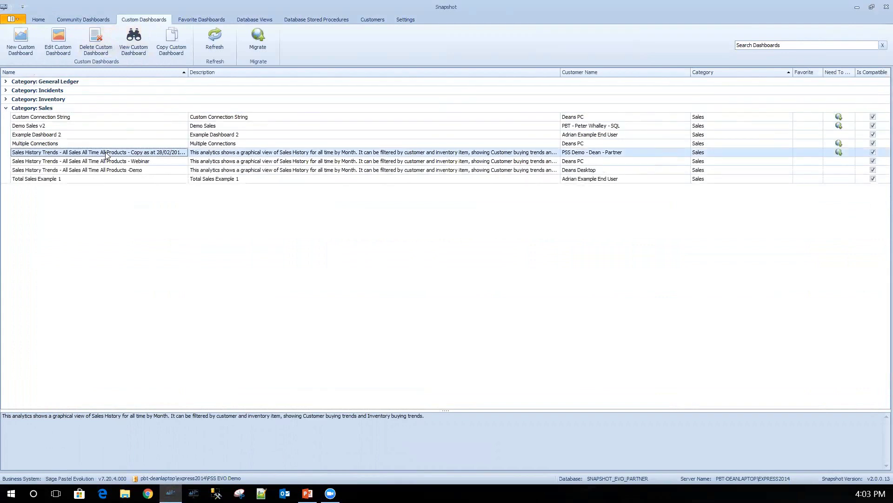
Open the layout of the custom dashboard "Sales History Trends - All Sales All Time All Products - Webinar" for editing.
left_click(142, 162)
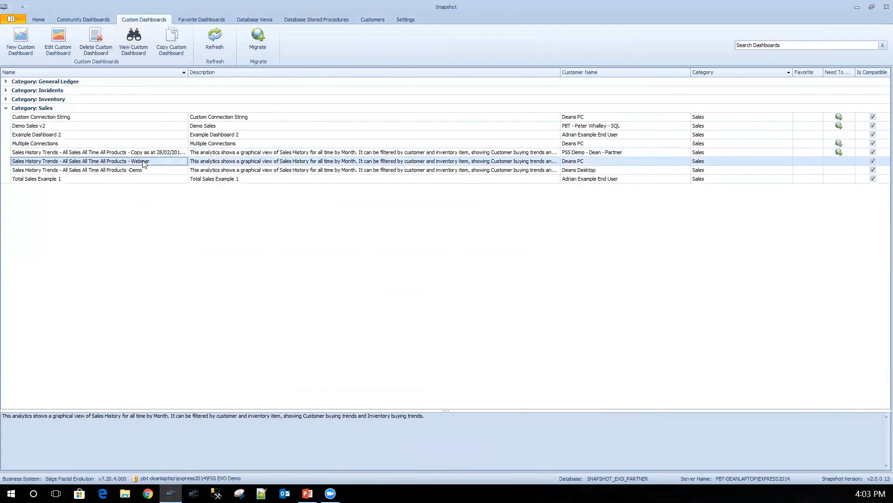
left_click(53, 39)
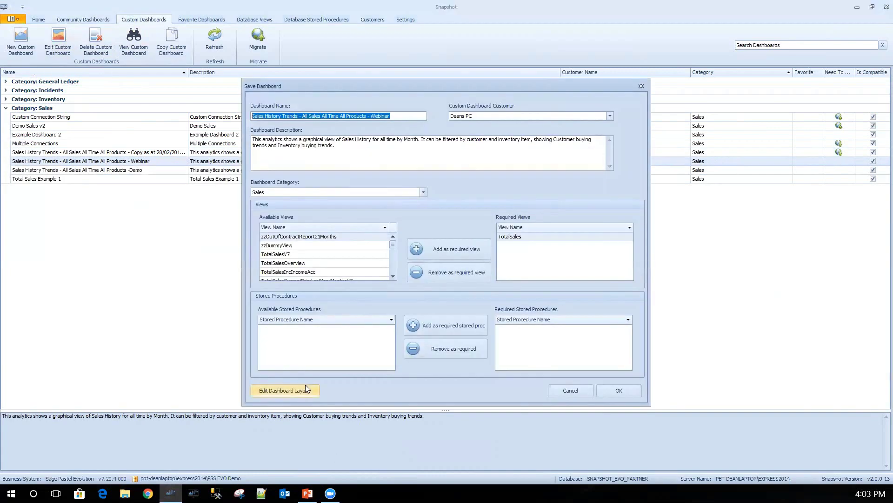
left_click(303, 392)
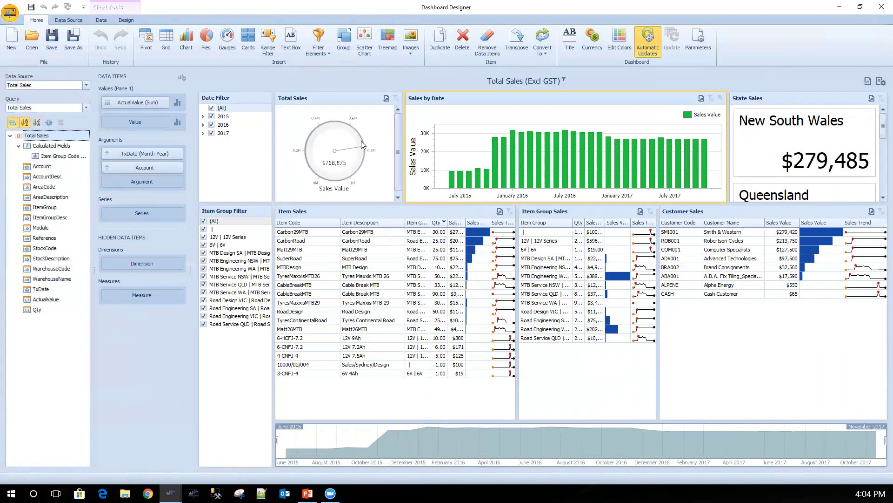
Examine the data items behind the Total Sales gauge, Sales by Date chart, State Sales cards and Item Sales grid.
left_click(371, 102)
left_click(469, 104)
left_click(364, 93)
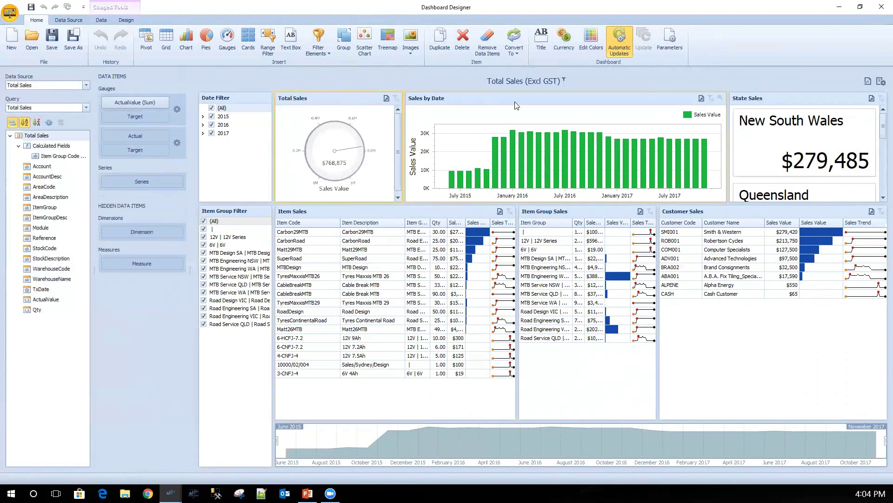
left_click(792, 109)
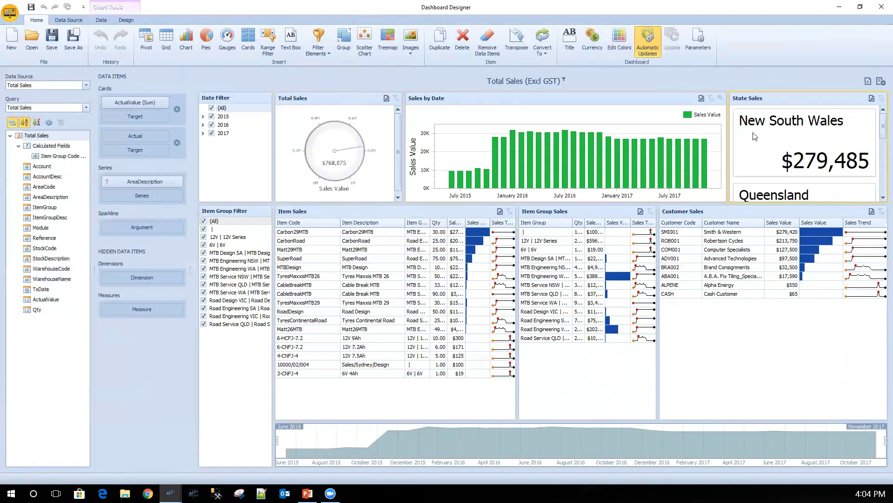
left_click(418, 214)
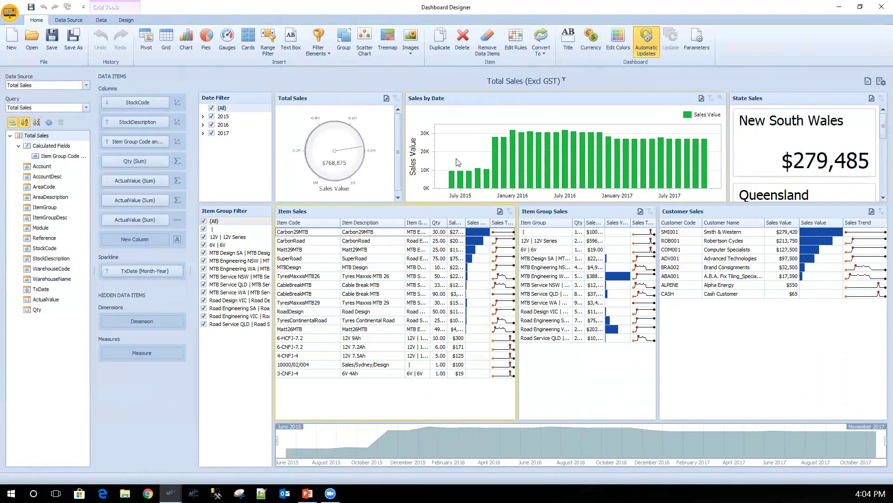
left_click(469, 102)
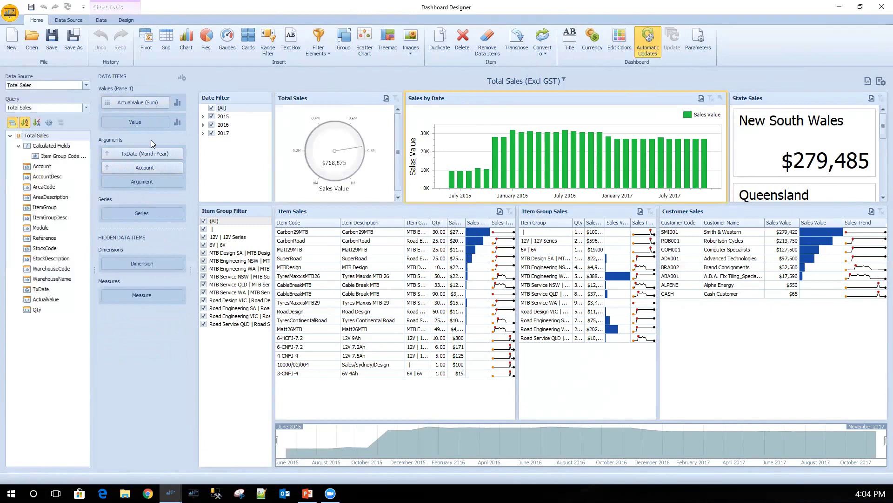
left_click(379, 212)
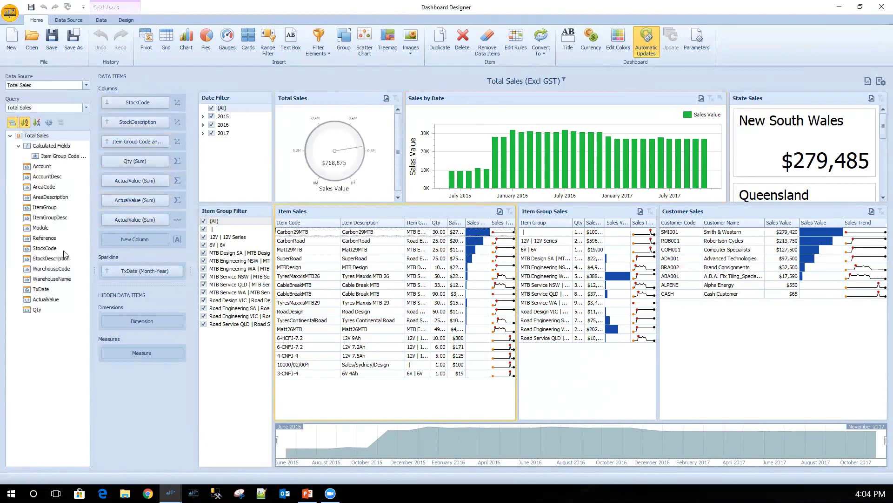
left_click(46, 228)
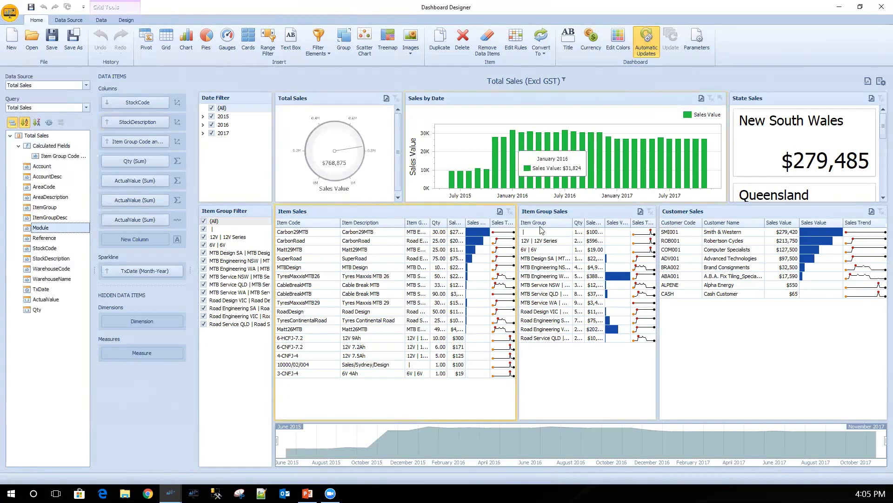
Delete the Item Group Sales grid and the date range filter beneath the grids from the dashboard.
left_click(576, 214)
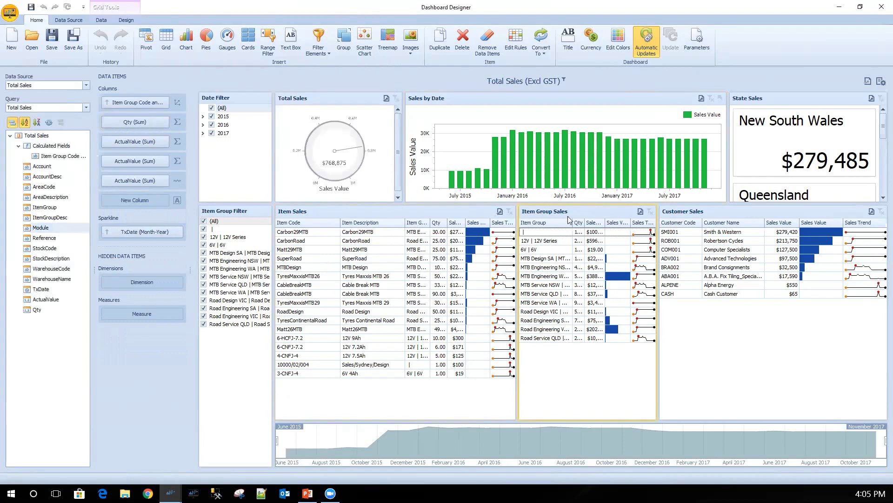
right_click(591, 213)
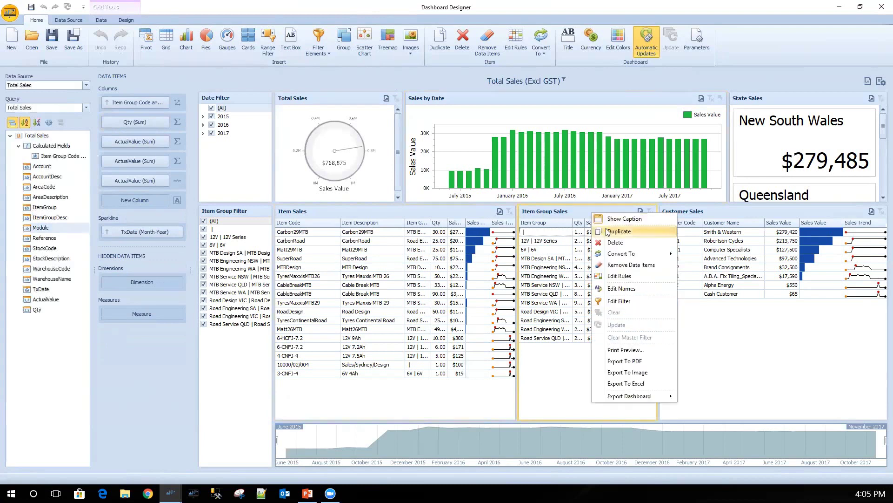
left_click(610, 243)
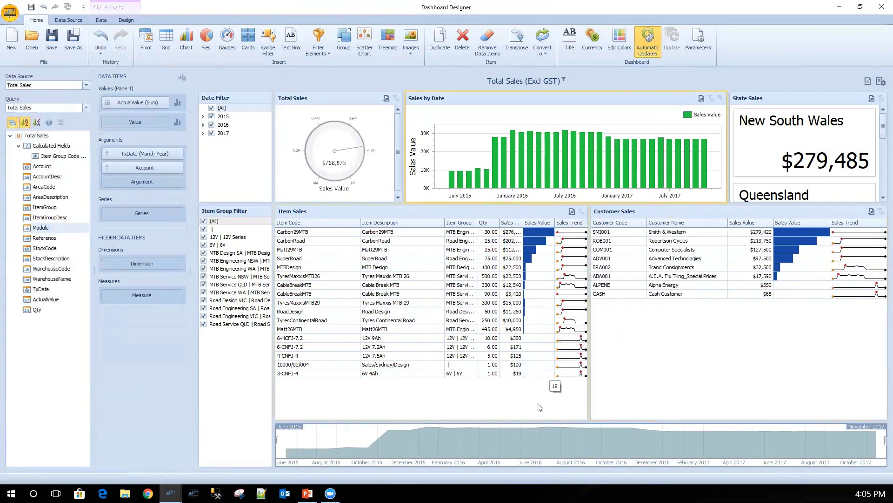
left_click(522, 438)
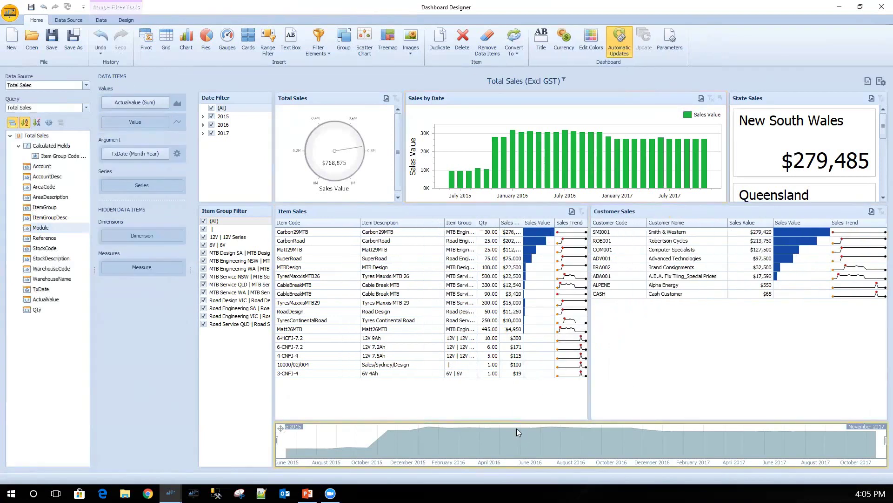
right_click(515, 433)
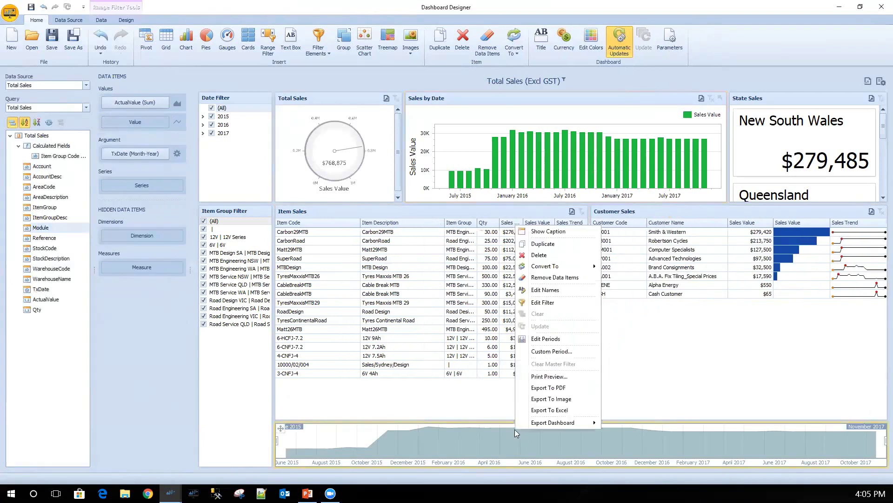
left_click(539, 255)
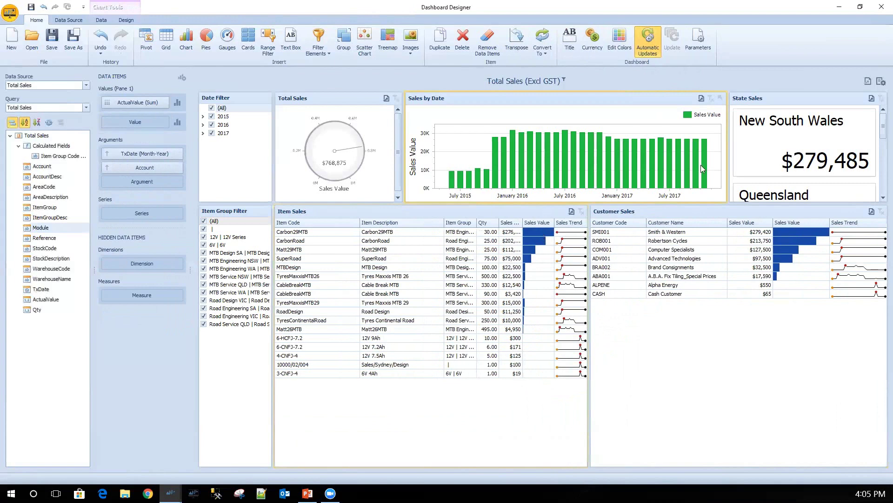
Move the State Sales cards into a full-width row beneath the Item Sales and Customer Sales grids and reduce the row's height.
left_click(784, 96)
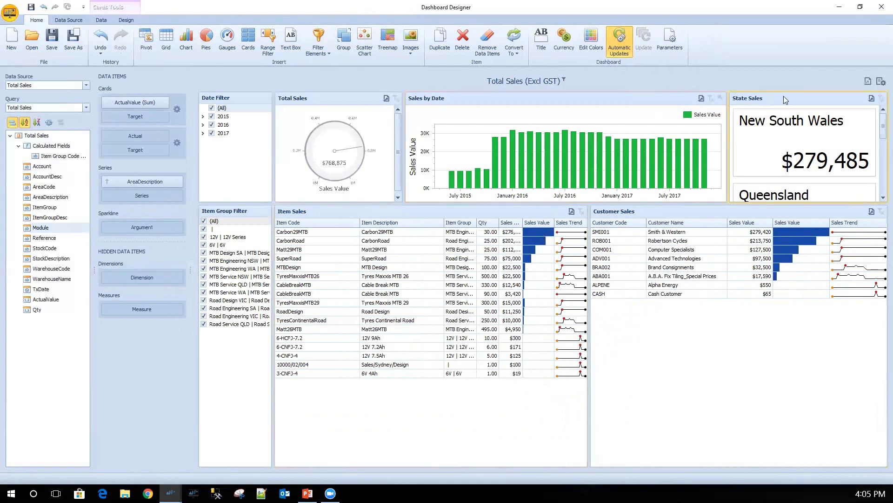
left_click_drag(786, 97, 580, 467)
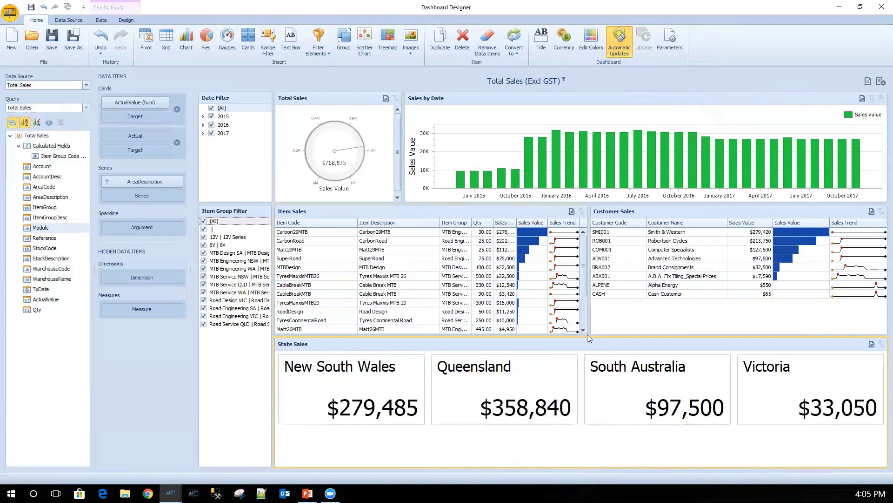
left_click_drag(607, 337, 606, 394)
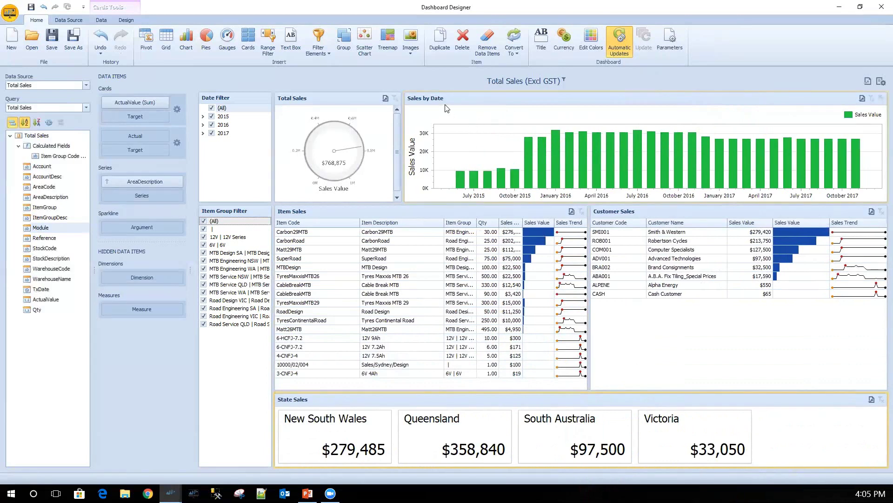
Convert the Sales by Date bar chart to a pie chart.
right_click(503, 98)
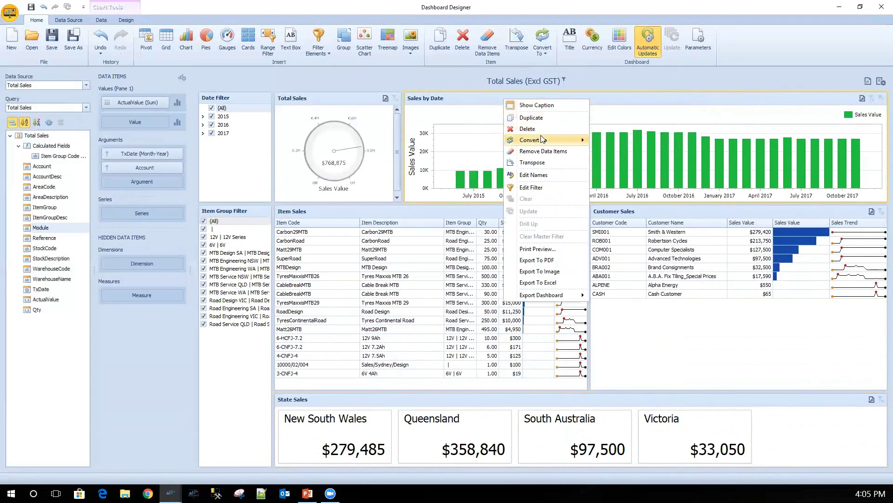
mouse_move(547, 141)
left_click(606, 175)
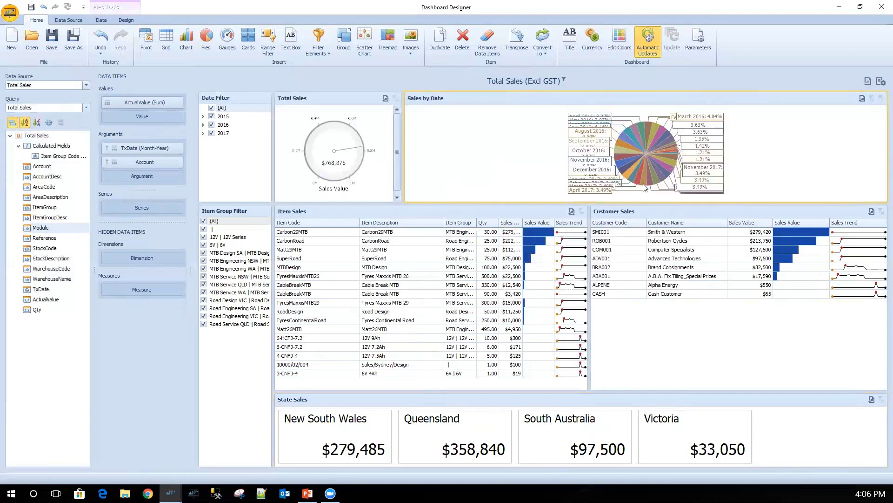
mouse_move(592, 165)
Save the edited dashboard layout and close the designer.
left_click(52, 40)
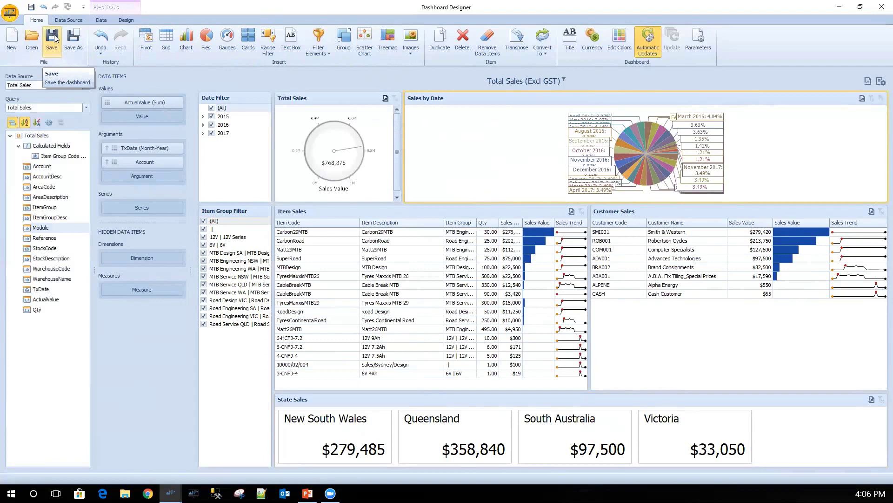
left_click(57, 41)
left_click(874, 9)
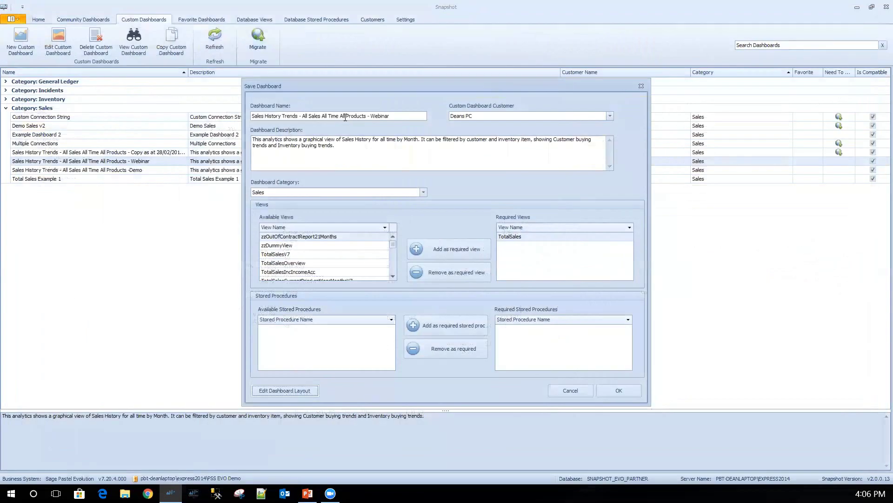
Replace the "Webinar" ending of the dashboard name with "Demo" and save the dashboard details.
left_click_drag(369, 116, 411, 117)
type("Demo")
left_click(629, 393)
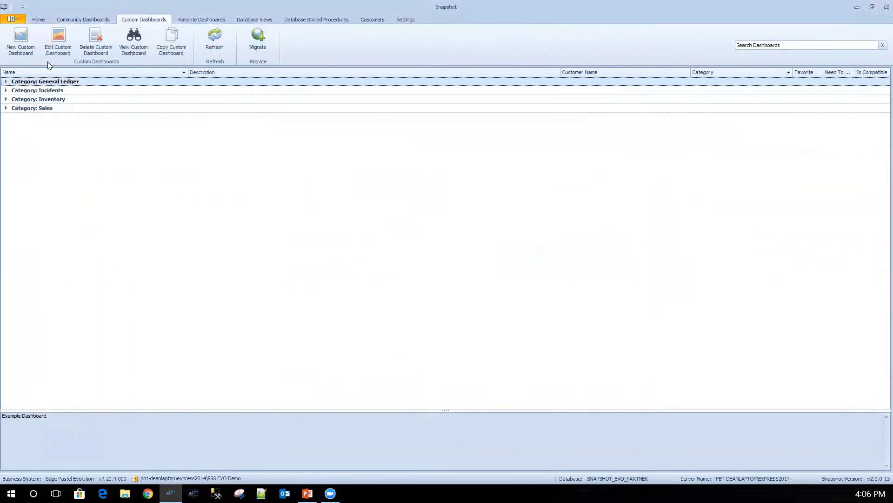
View the renamed Demo dashboard from the Sales category with the year of Date From set to 2015.
left_click(6, 108)
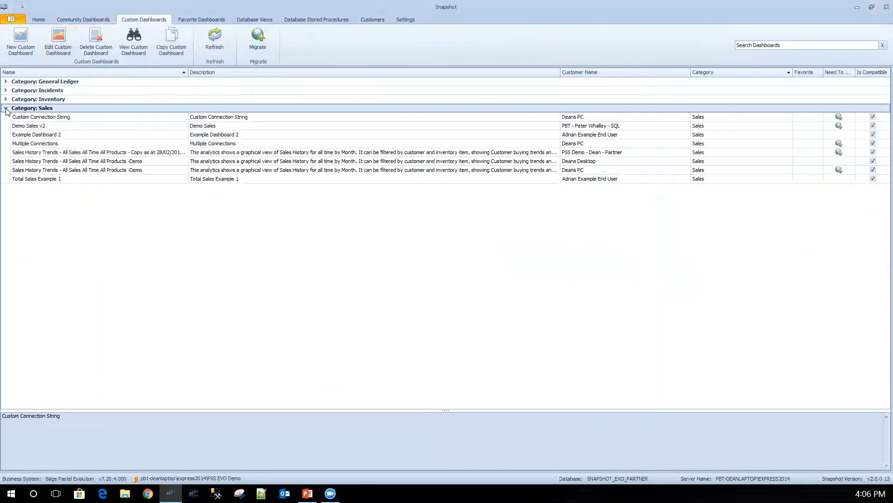
left_click(135, 161)
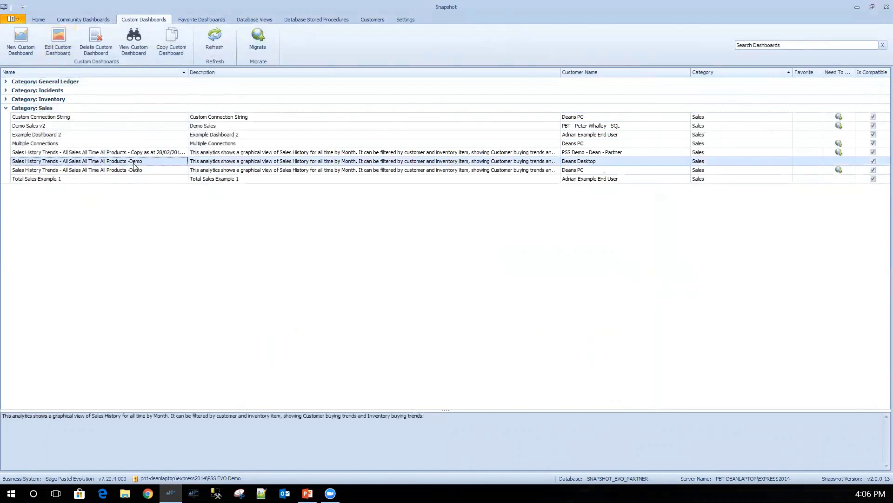
left_click(114, 170)
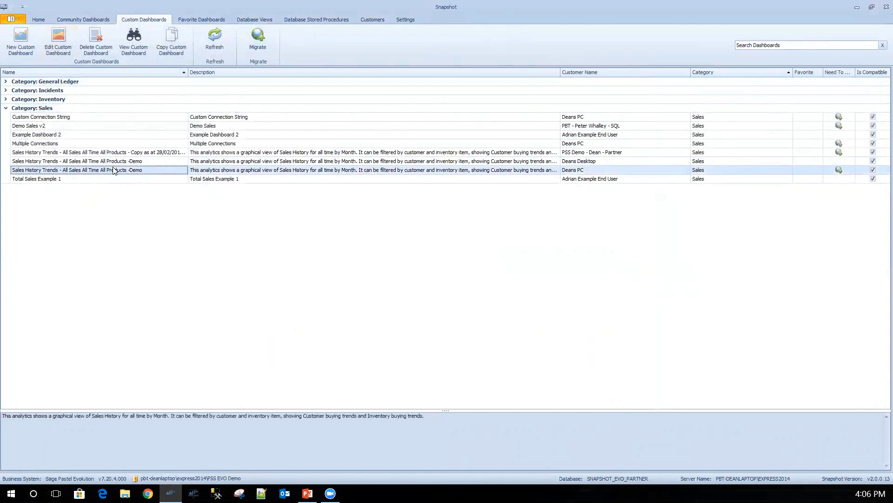
double_click(114, 170)
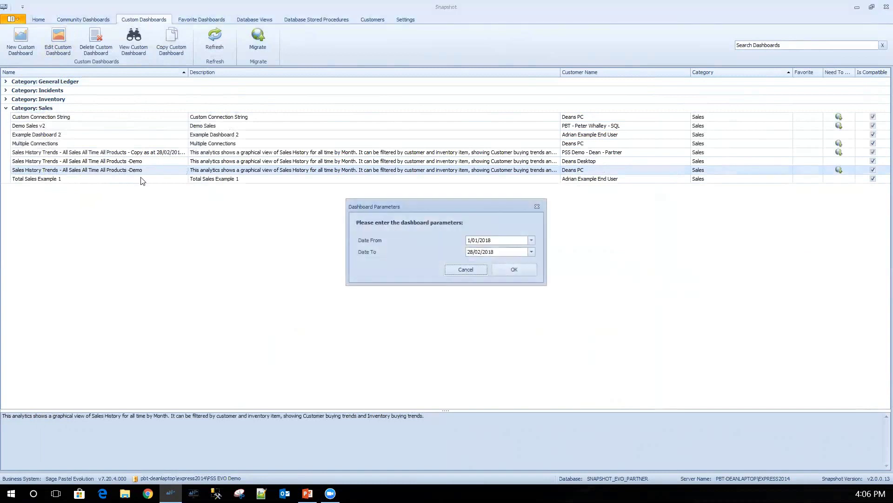
double_click(497, 241)
type("2015")
left_click(504, 269)
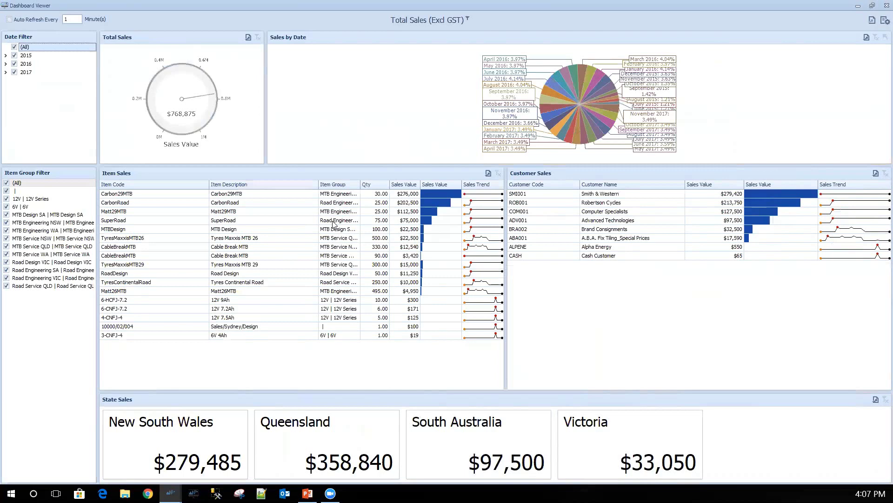
Close the dashboard viewer and reopen the Demo dashboard's layout for editing.
left_click(886, 6)
left_click(58, 41)
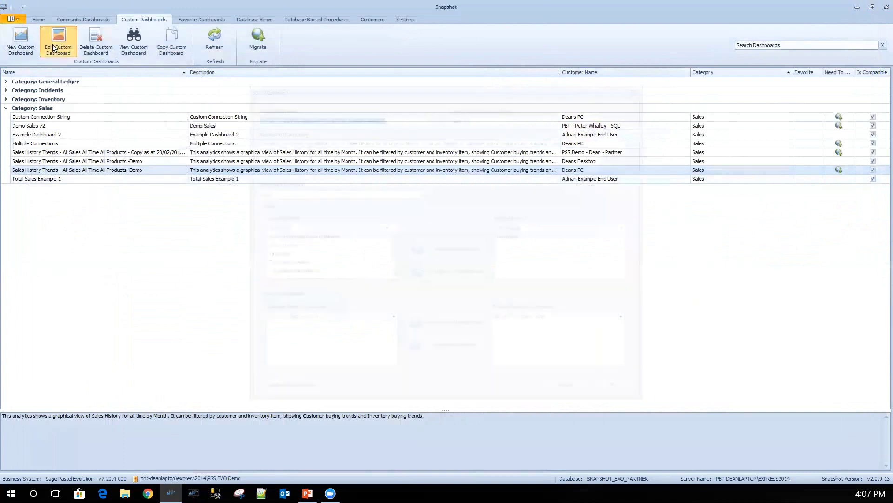
left_click(291, 393)
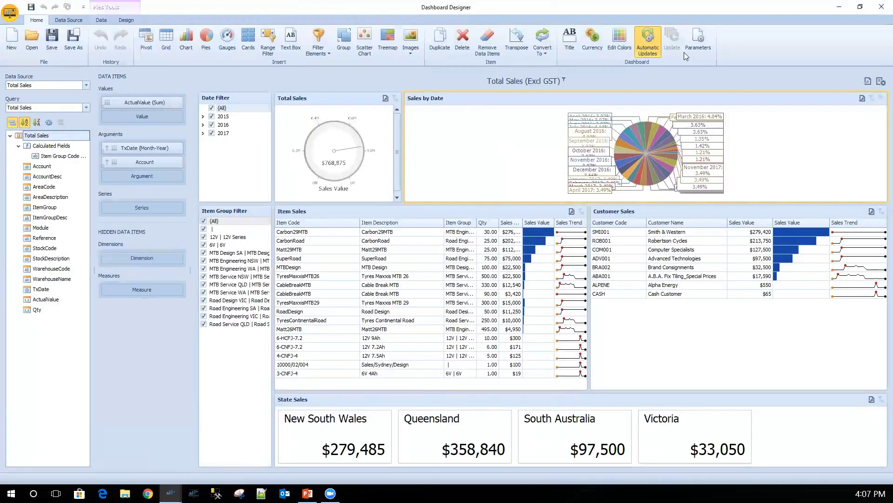
Check the dashboard's currency settings and leave them without changes.
left_click(592, 39)
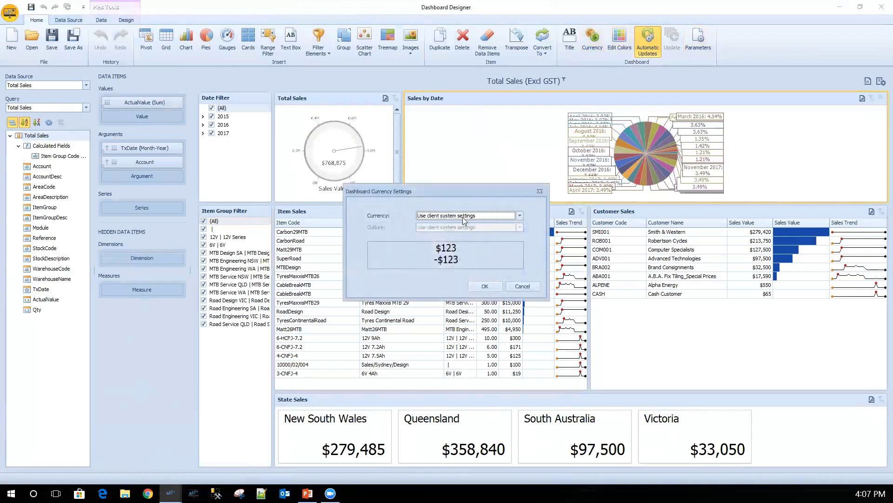
left_click(522, 286)
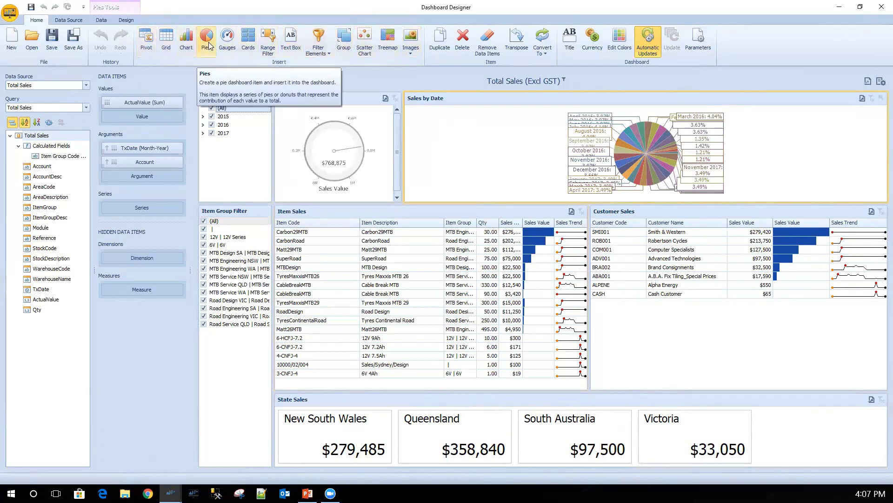
Insert a pivot, widen it toward the Customer Sales grid, and add ActualValue as its value.
left_click(147, 43)
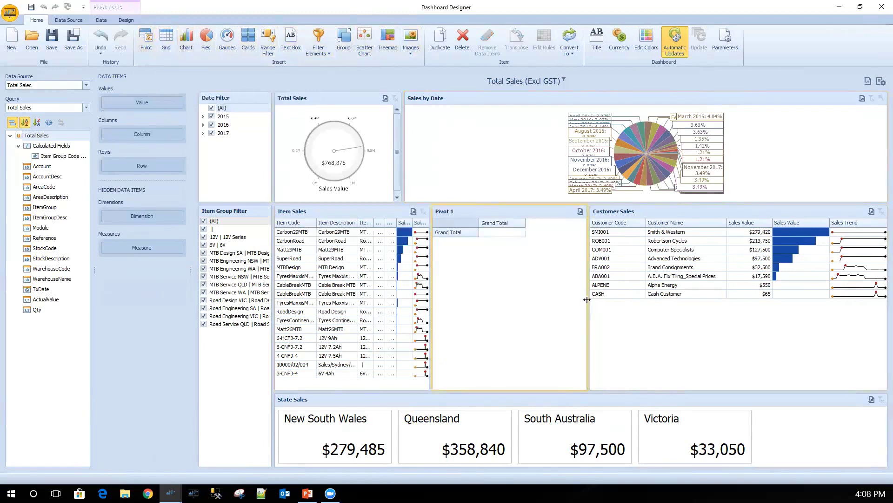
left_click_drag(589, 300, 751, 298)
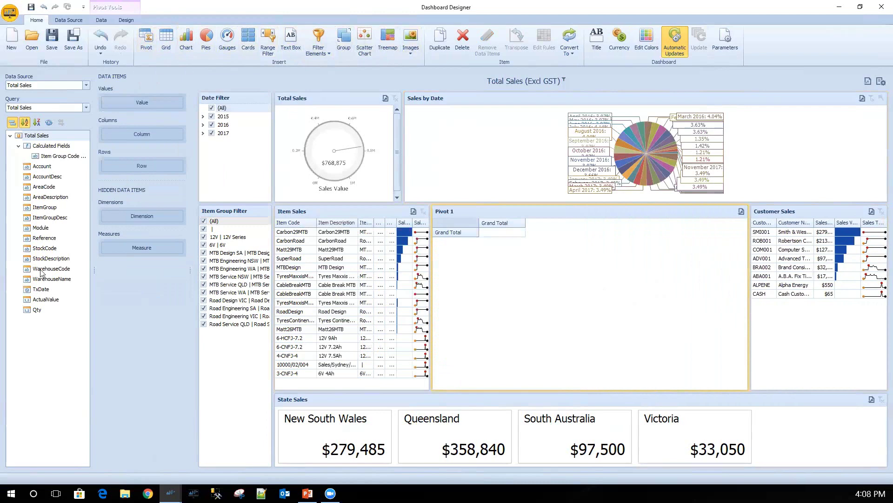
left_click(45, 301)
left_click_drag(44, 303, 142, 166)
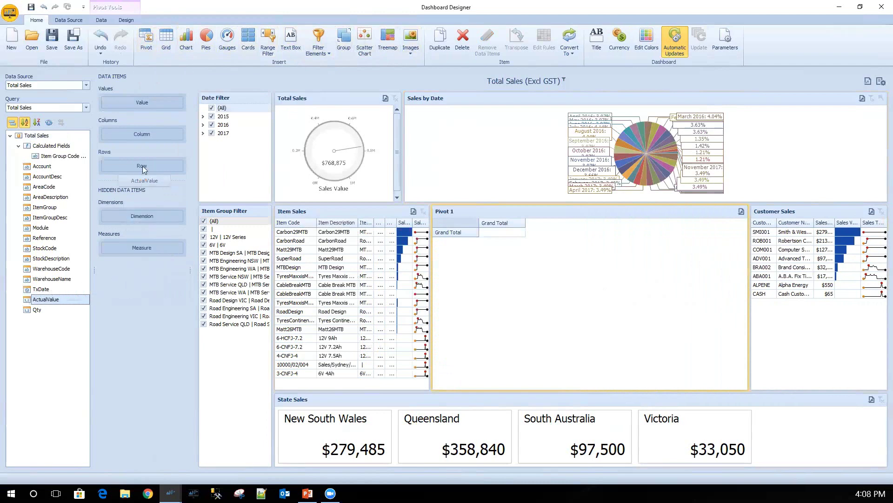
left_click_drag(140, 117, 140, 103)
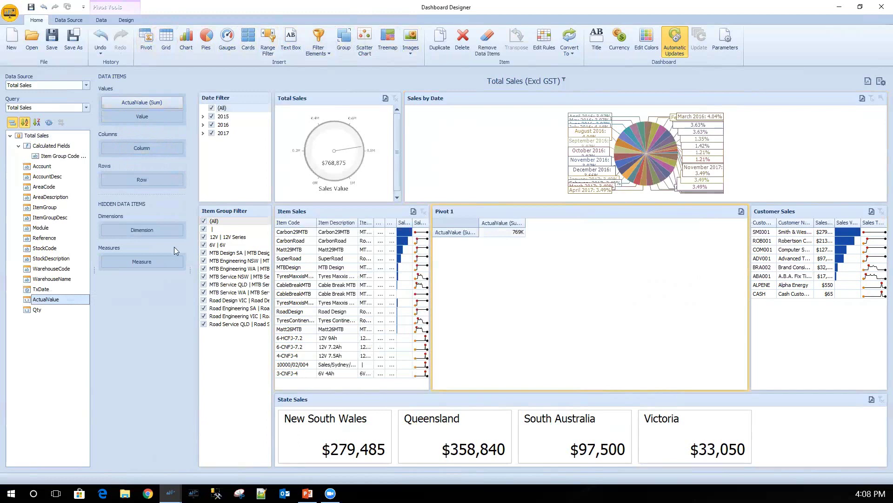
Add WarehouseName and ItemGroupDesc as the pivot's rows, and check the NSW group by expanding and collapsing it.
left_click(49, 281)
left_click_drag(50, 281, 128, 181)
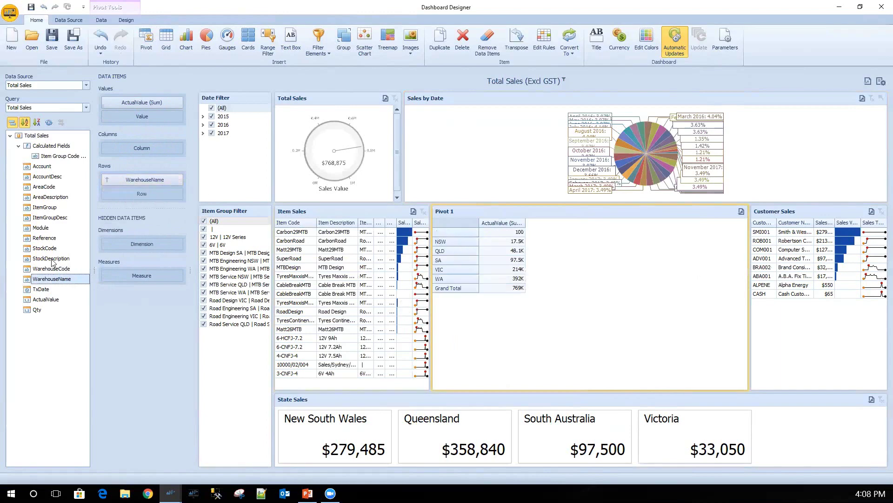
left_click_drag(41, 217, 134, 197)
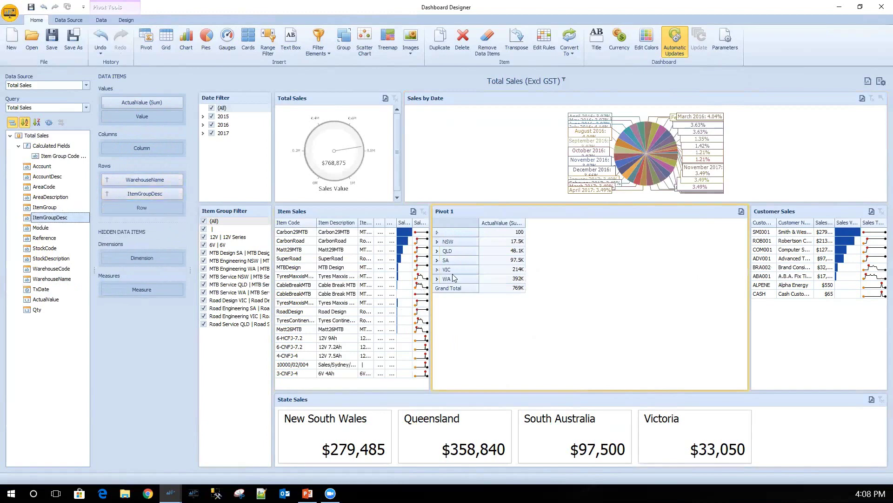
left_click(438, 242)
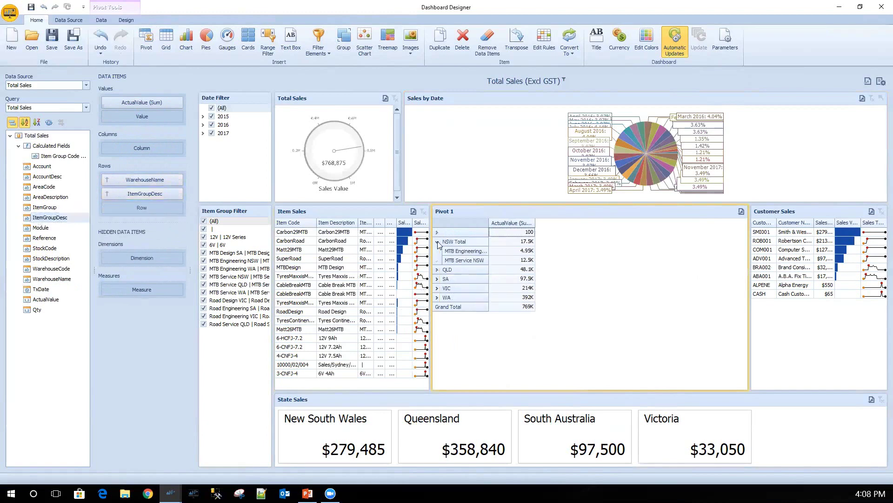
left_click(438, 241)
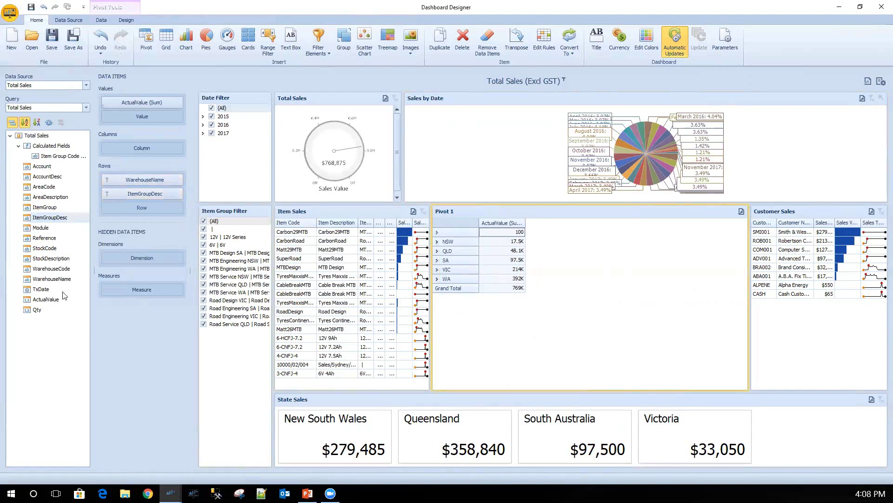
Add TxDate twice to the pivot's columns, by year and by month.
left_click(42, 290)
left_click_drag(41, 290, 148, 151)
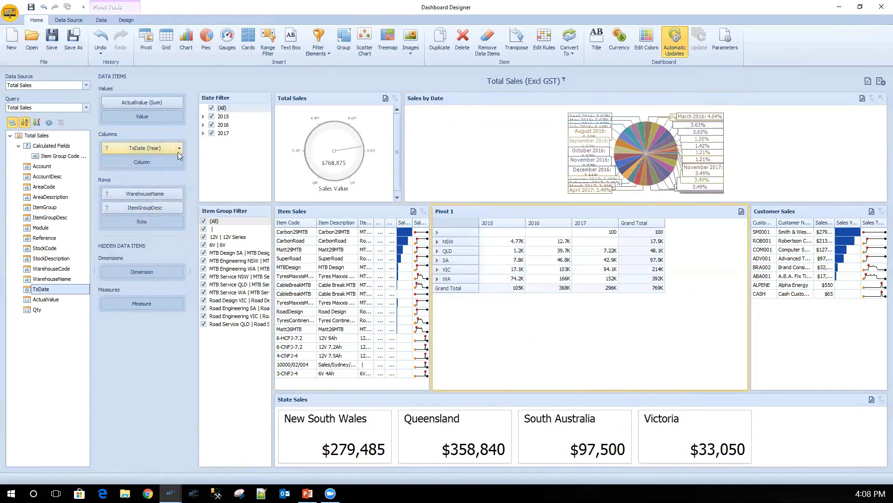
left_click_drag(37, 289, 145, 165)
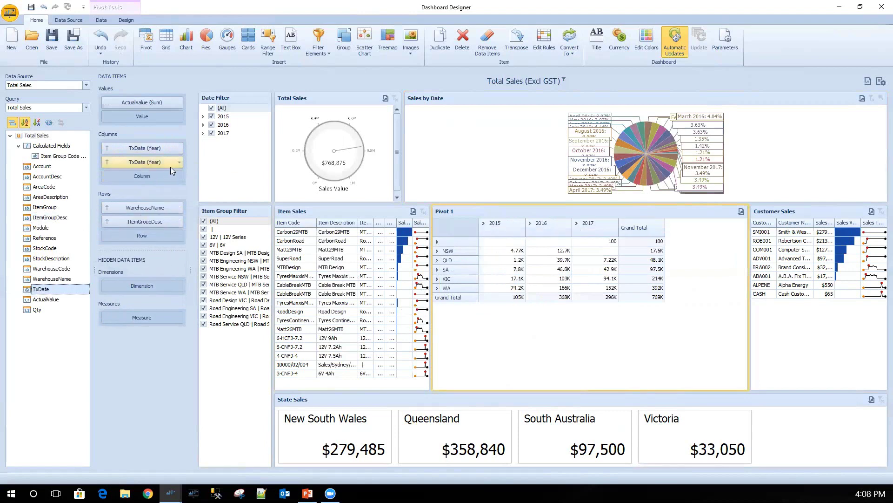
left_click(179, 162)
left_click(197, 242)
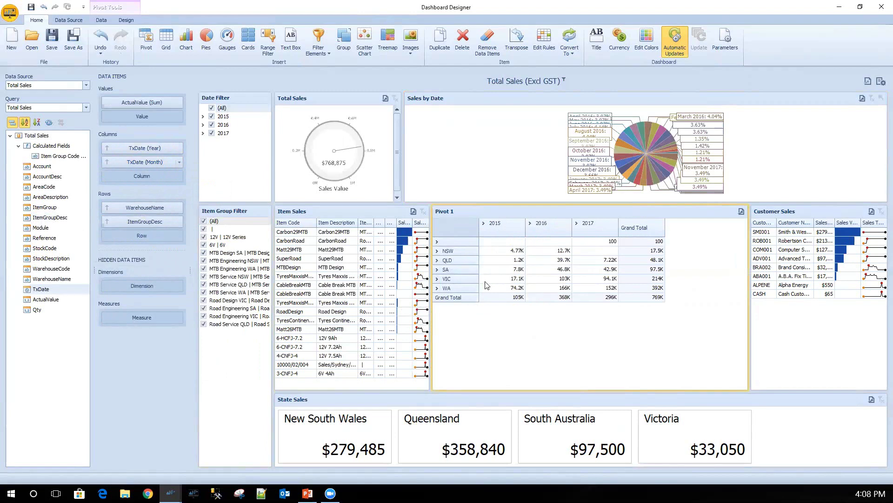
Expand the pivot's NSW row and 2015 column, and narrow the pivot to give Customer Sales more room.
left_click(438, 251)
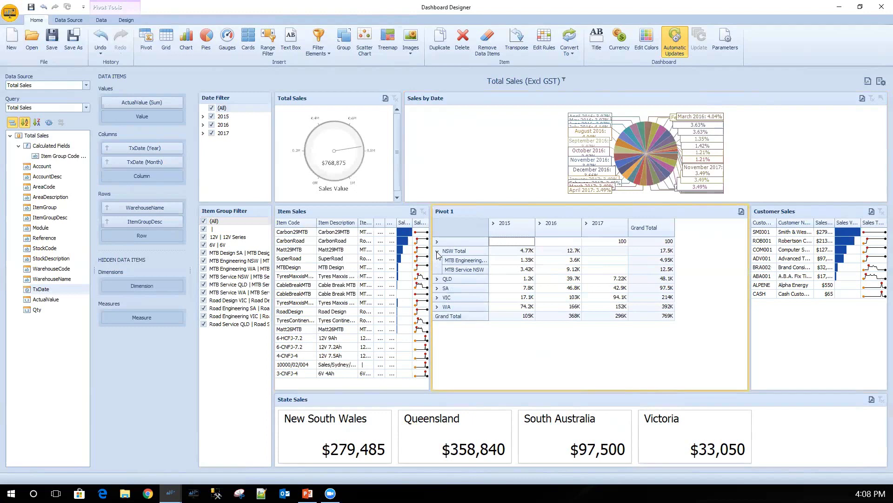
left_click(494, 224)
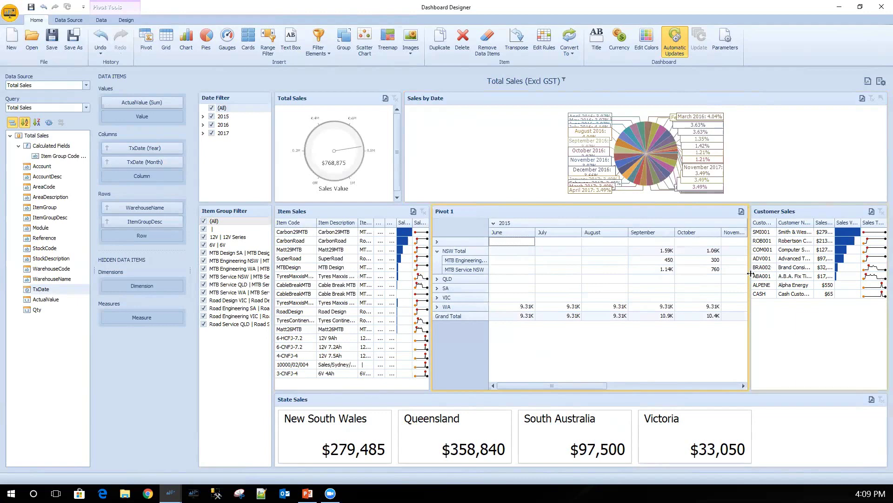
left_click_drag(750, 275, 684, 279)
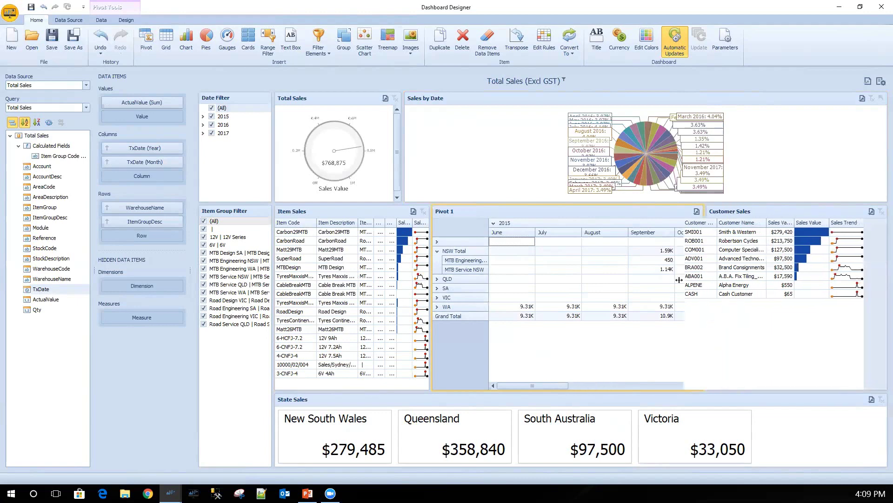
Filter the dashboard by Robertson Cycles in the Customer Sales grid, and clear that filter.
left_click(733, 213)
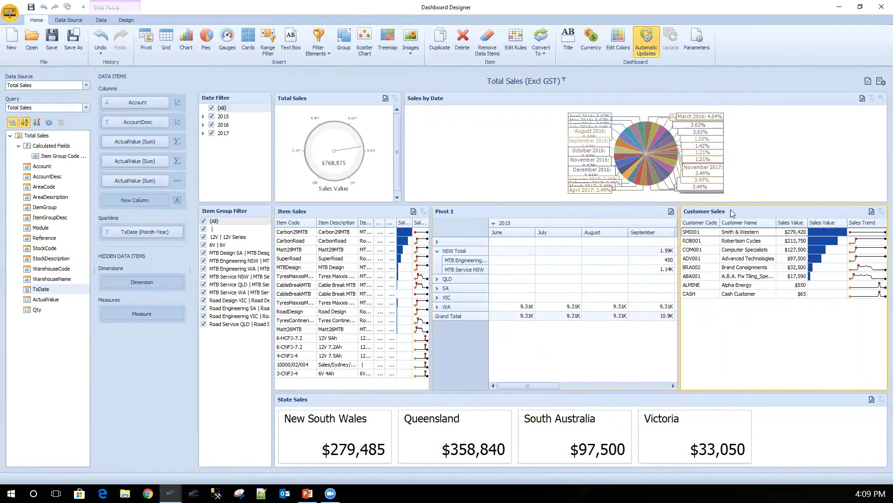
left_click(103, 21)
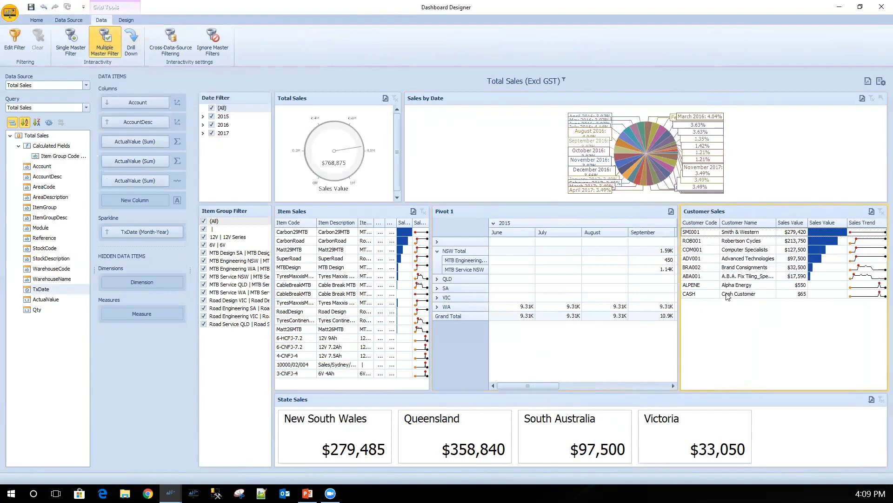
left_click(742, 240)
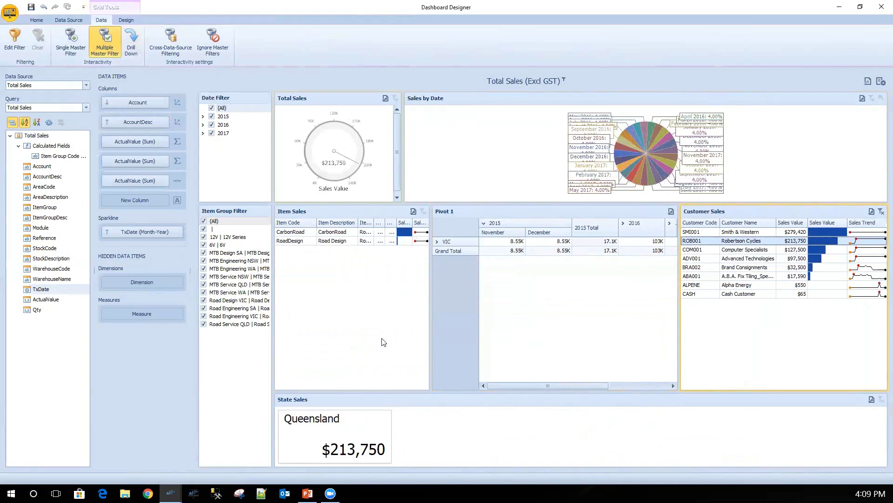
left_click(881, 212)
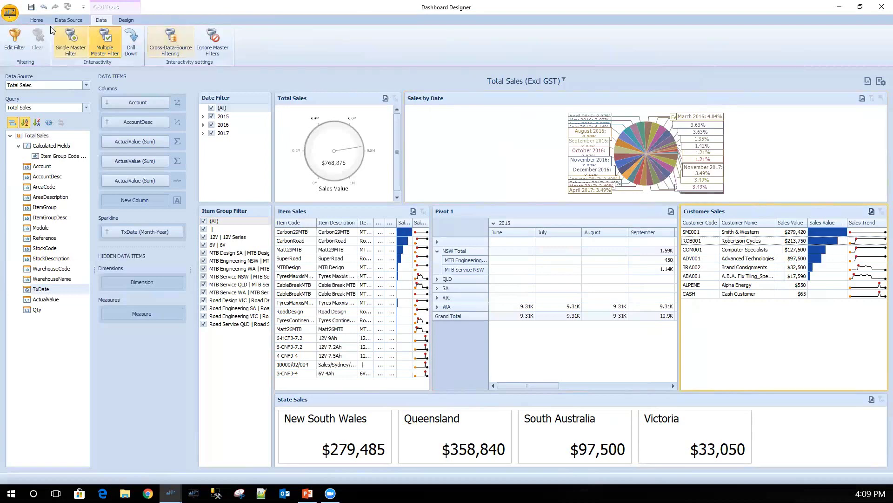
left_click(37, 20)
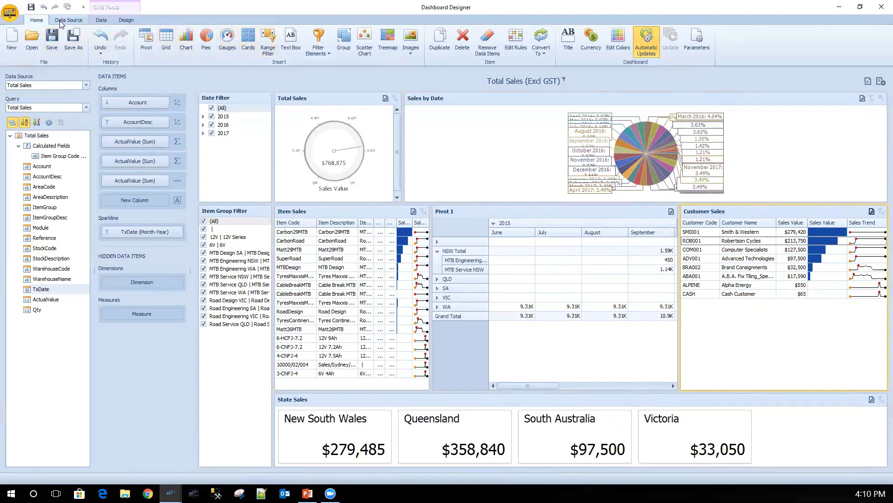
Examine the source types and database providers for a new data source, including the custom connection string, and close the wizard.
left_click(61, 21)
left_click(16, 49)
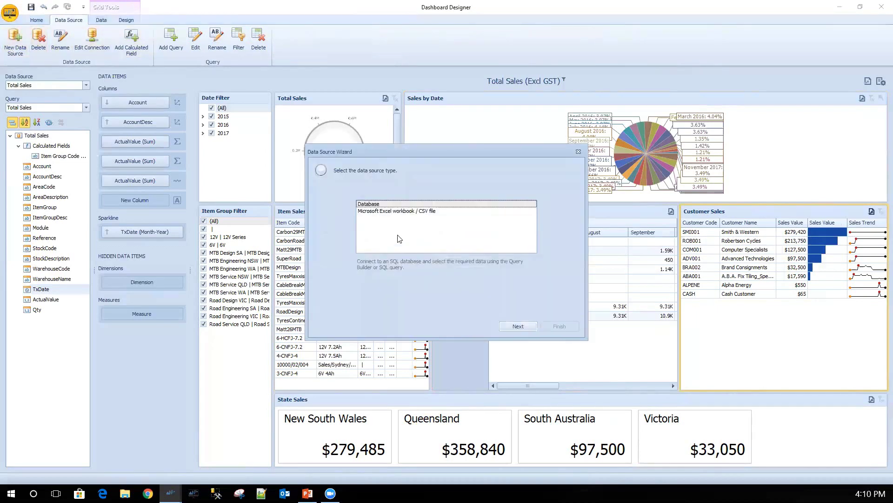
left_click(378, 212)
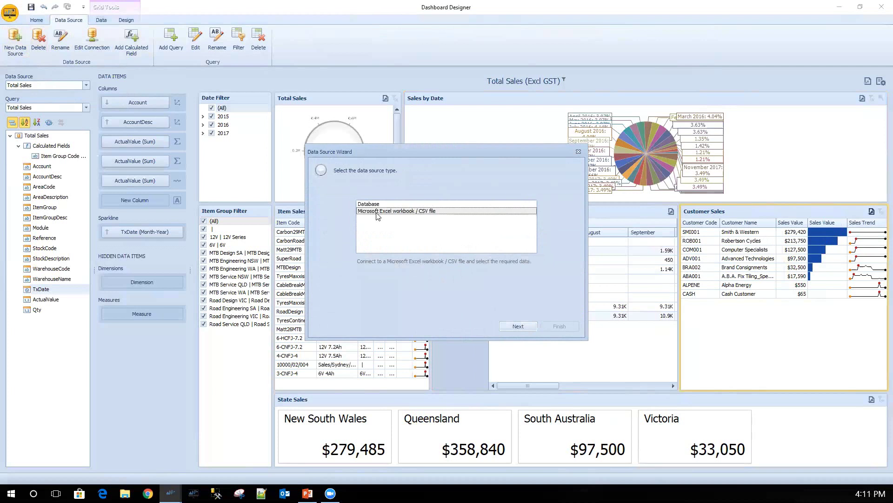
left_click(384, 205)
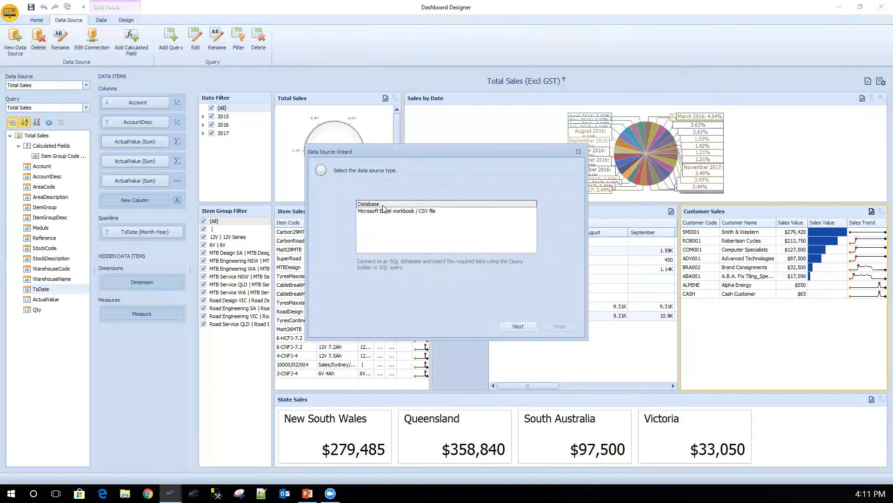
left_click(518, 326)
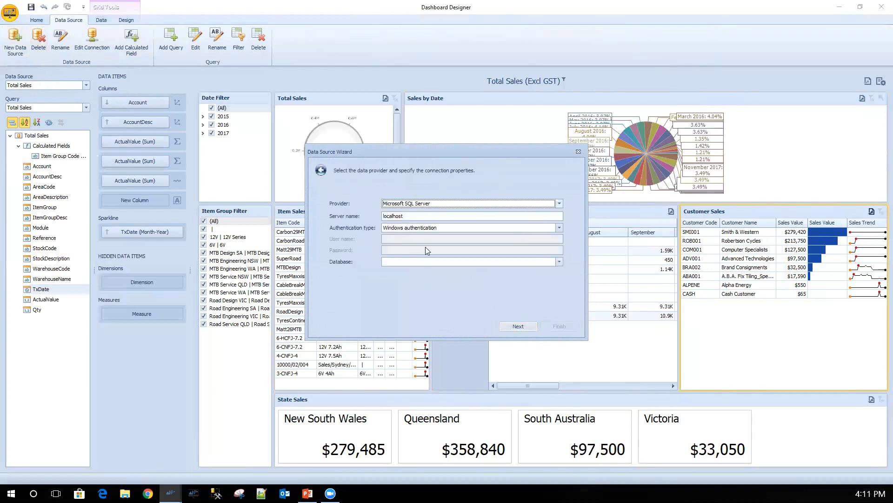
left_click(559, 203)
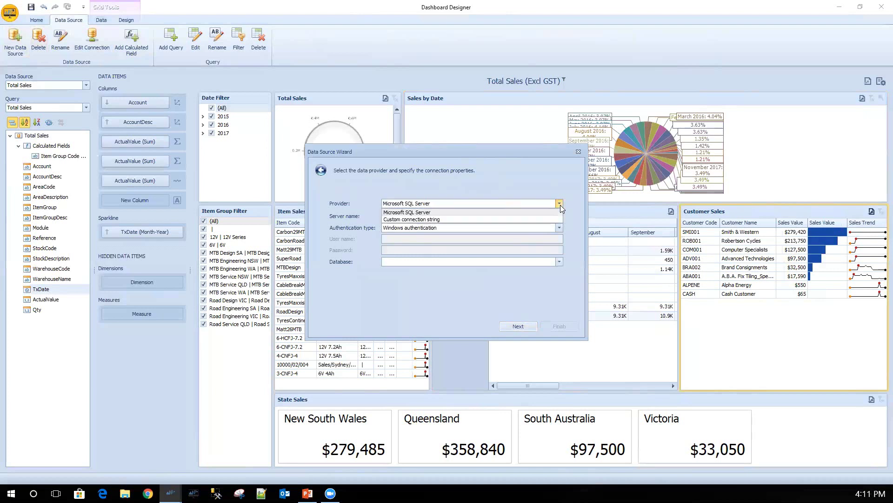
left_click(437, 219)
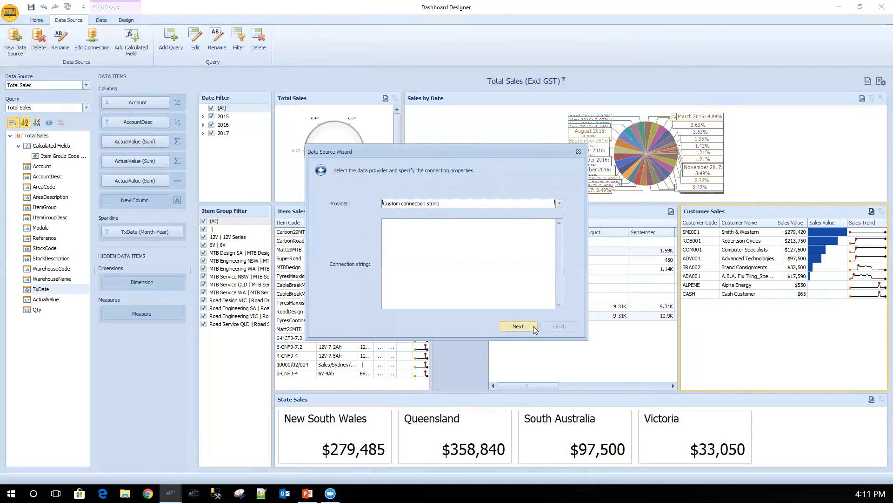
left_click(578, 151)
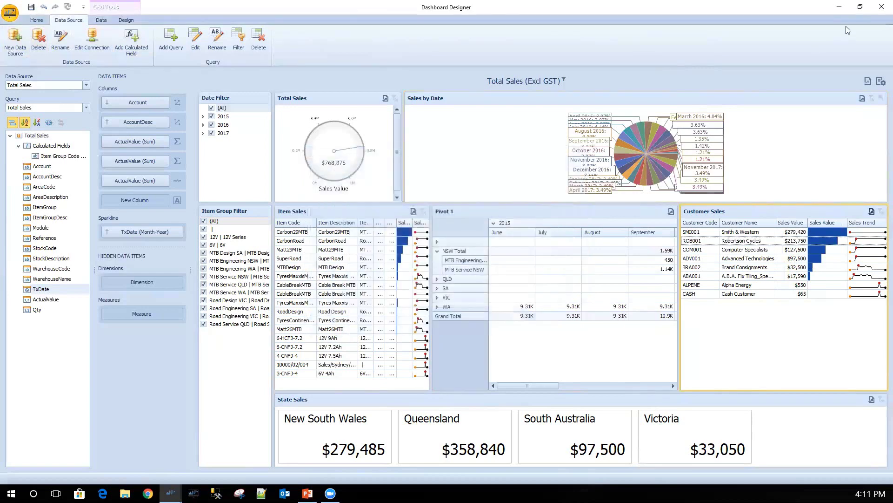
Close the dashboard designer and open the Multiple Connections entry of the custom connection strings for editing.
left_click(882, 7)
left_click(442, 256)
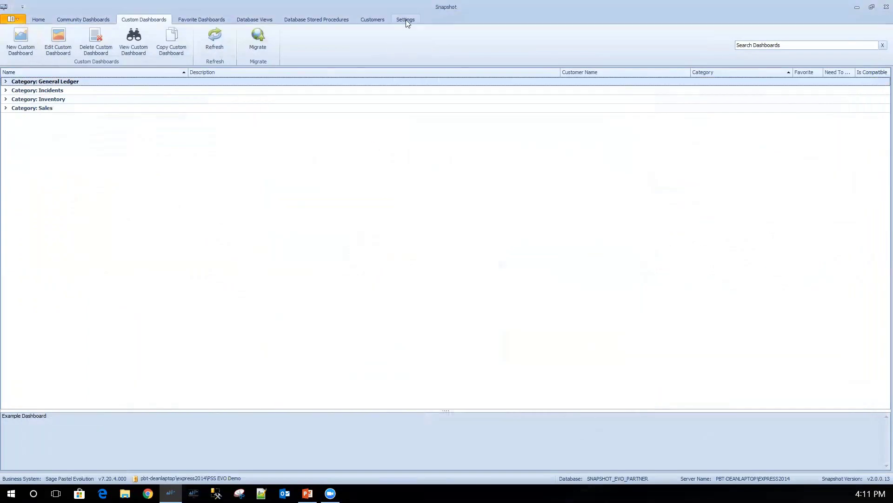
left_click(406, 20)
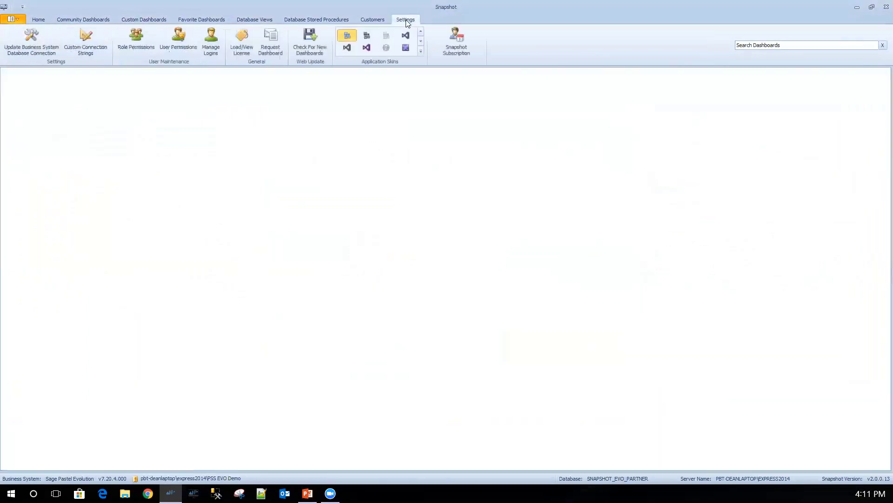
left_click(84, 45)
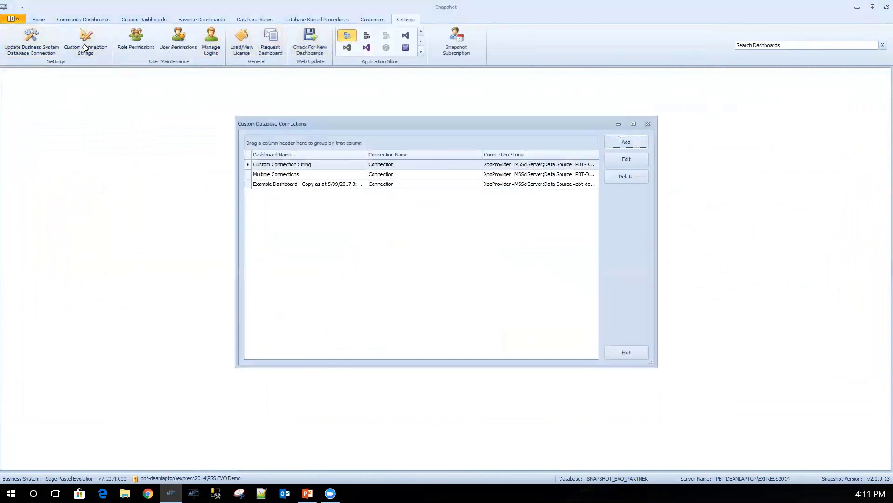
left_click(279, 174)
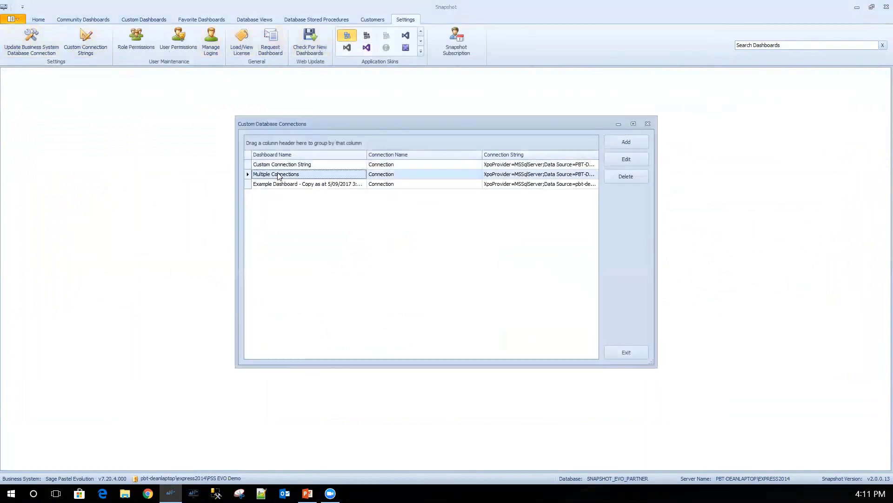
left_click(619, 163)
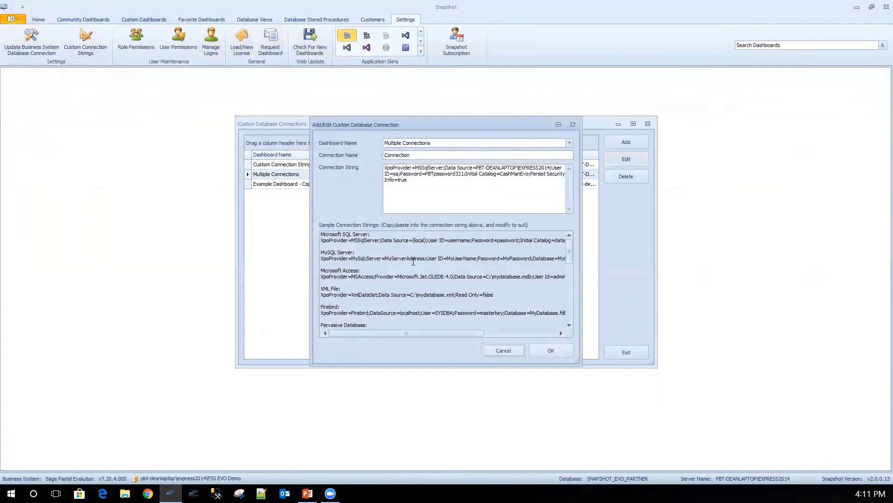
Examine the sample connection strings for Microsoft SQL Server, MySQL, Microsoft Access, XML, Firebird and Pervasive databases.
double_click(346, 234)
double_click(334, 253)
double_click(331, 271)
double_click(332, 289)
left_click(331, 308)
double_click(335, 325)
mouse_move(570, 248)
left_mouse_down()
mouse_move(577, 315)
mouse_move(571, 256)
left_mouse_up()
Compare the Microsoft SQL Server sample with the Multiple Connections string's data source, login and catalog parts, and close the connection dialogs without saving.
left_click(354, 240)
left_click_drag(322, 240, 562, 244)
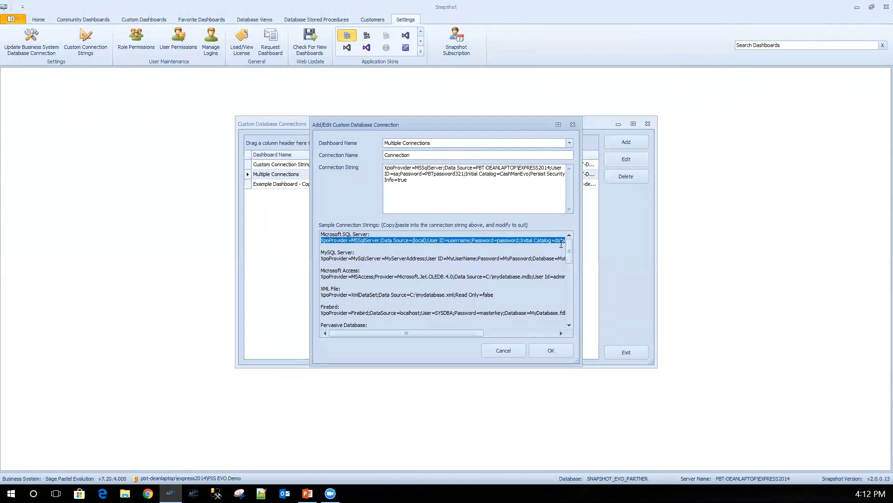
left_click(514, 193)
key("ctrl+a")
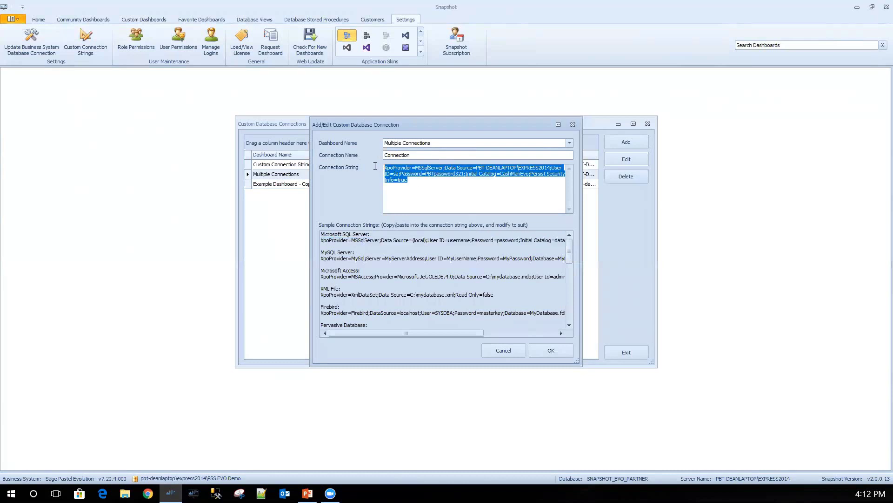
left_click(463, 188)
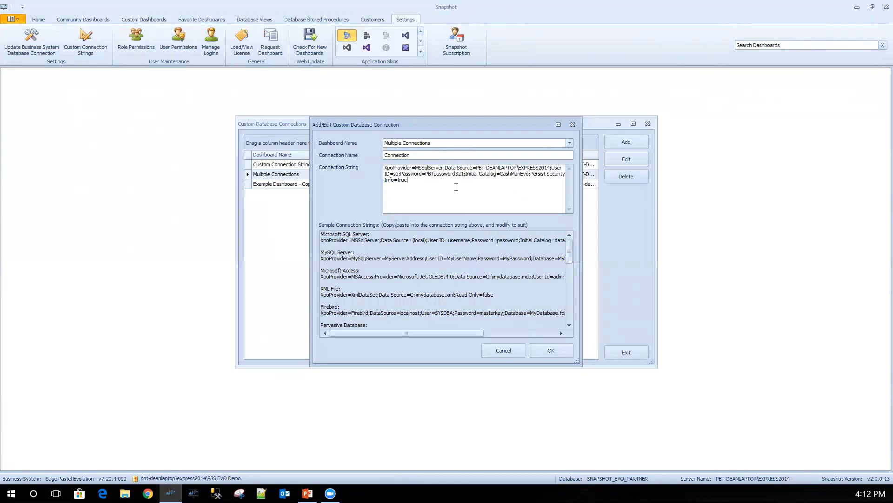
left_click_drag(457, 168, 487, 167)
left_click_drag(384, 174, 479, 174)
double_click(521, 173)
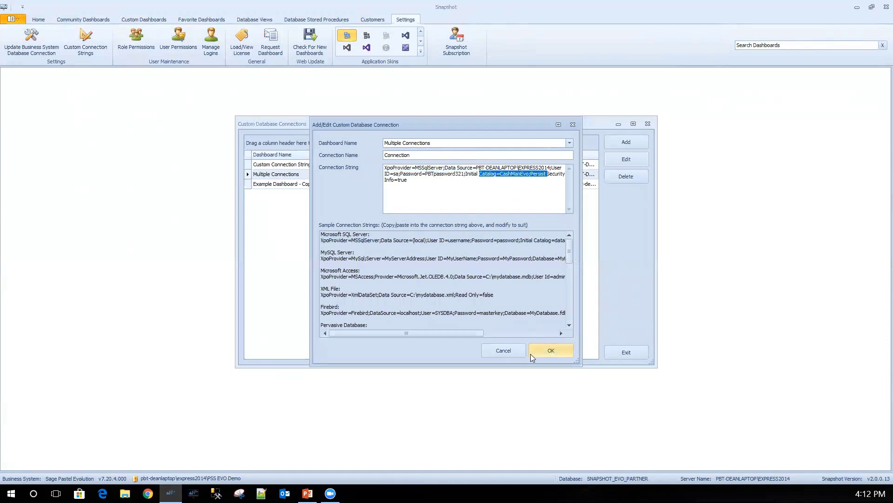
left_click(517, 354)
left_click(628, 356)
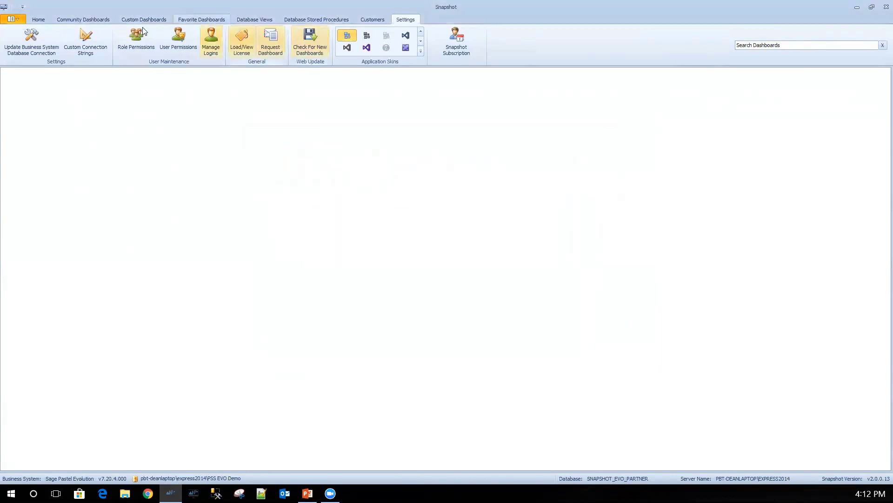
Open the second "Sales History Trends - All Sales All Time All Products -Demo" custom dashboard from the Sales category in the layout designer.
left_click(131, 19)
left_click(6, 108)
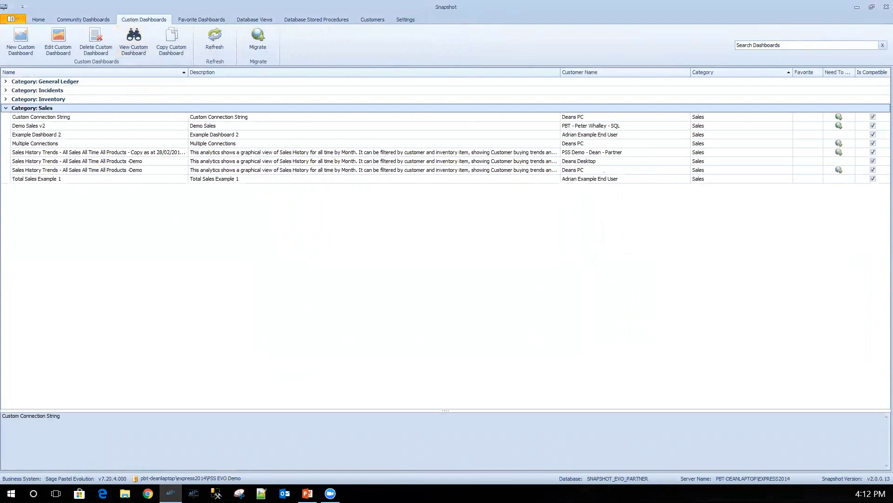
left_click(79, 170)
left_click(58, 40)
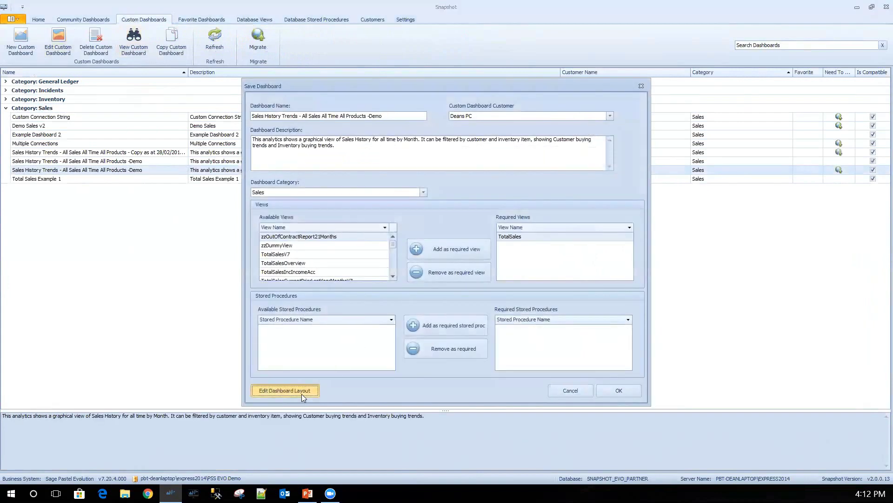
left_click(301, 394)
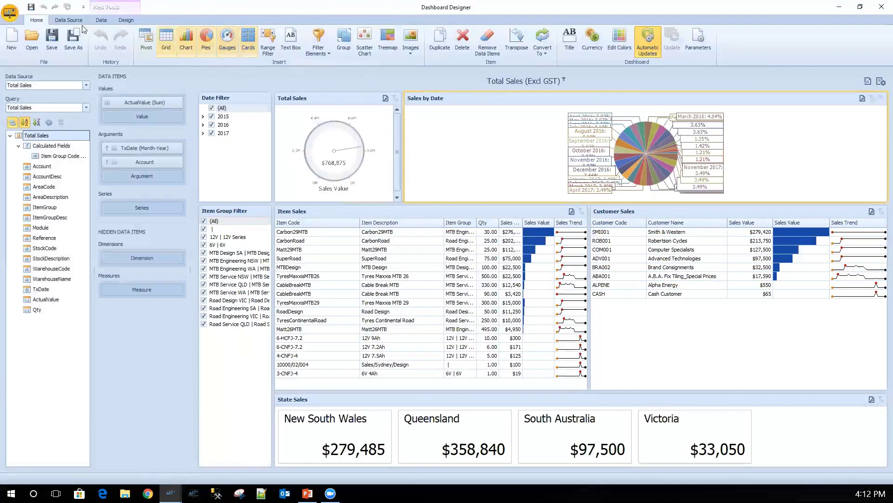
Examine the Custom connection string provider for a new database data source, and close the wizard without creating one.
left_click(68, 20)
left_click(15, 40)
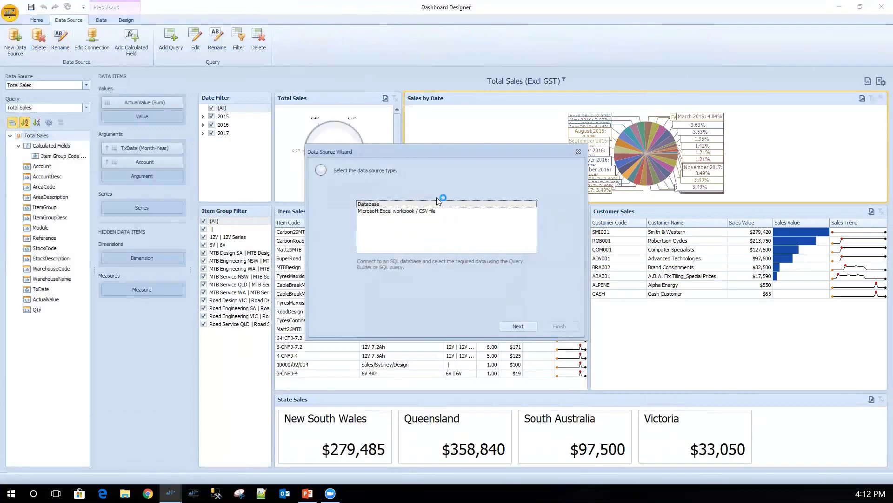
left_click(518, 325)
left_click(412, 204)
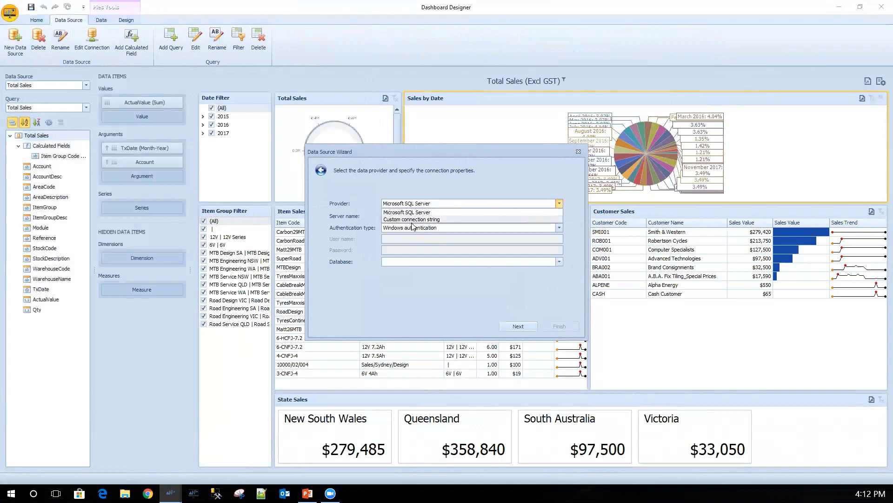
left_click(414, 221)
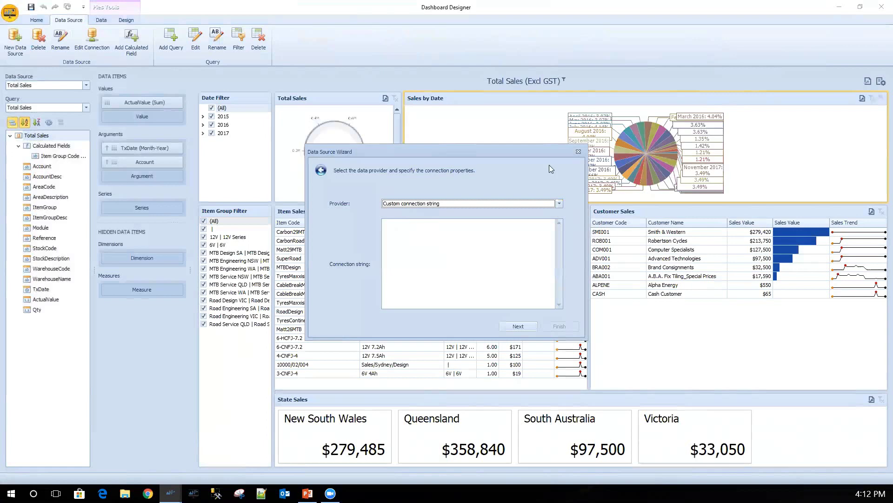
left_click(579, 151)
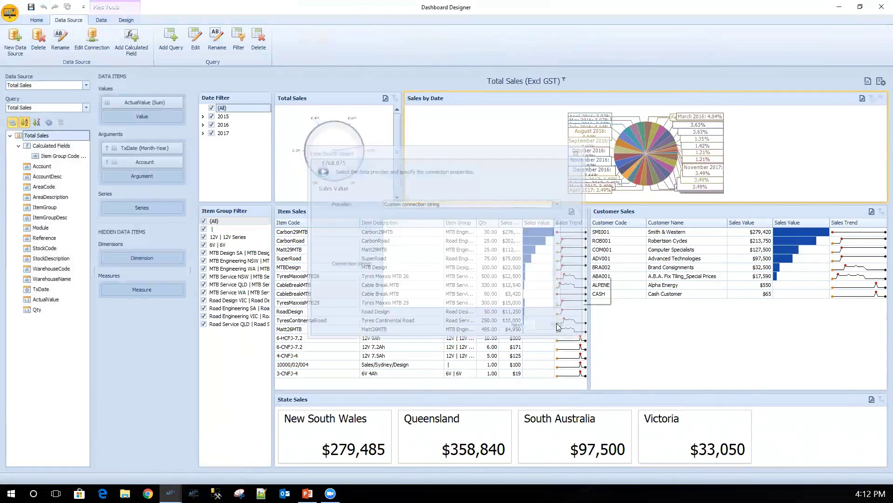
Switch to the PowerPoint slide show and advance it to the Summary slide.
mouse_move(307, 493)
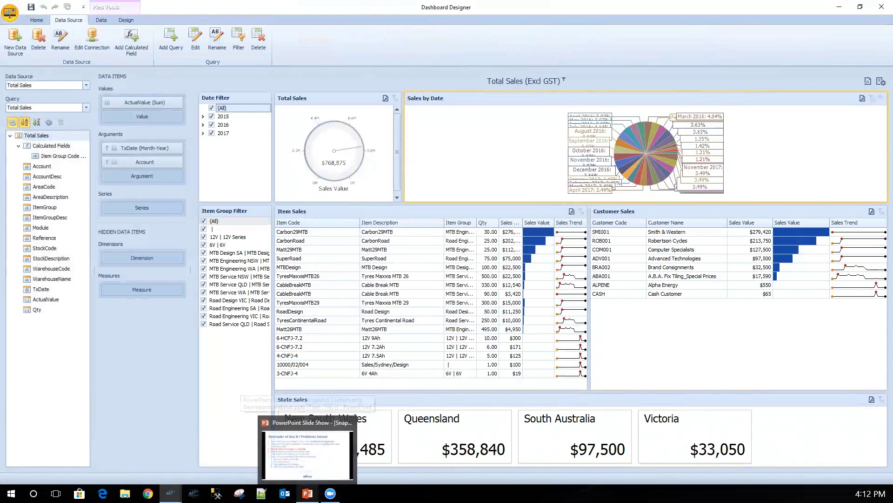
left_click(307, 453)
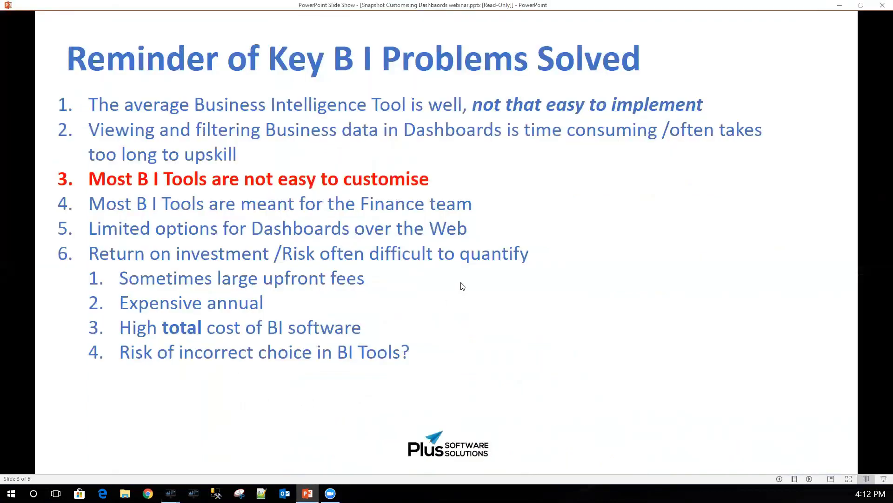
key("Right")
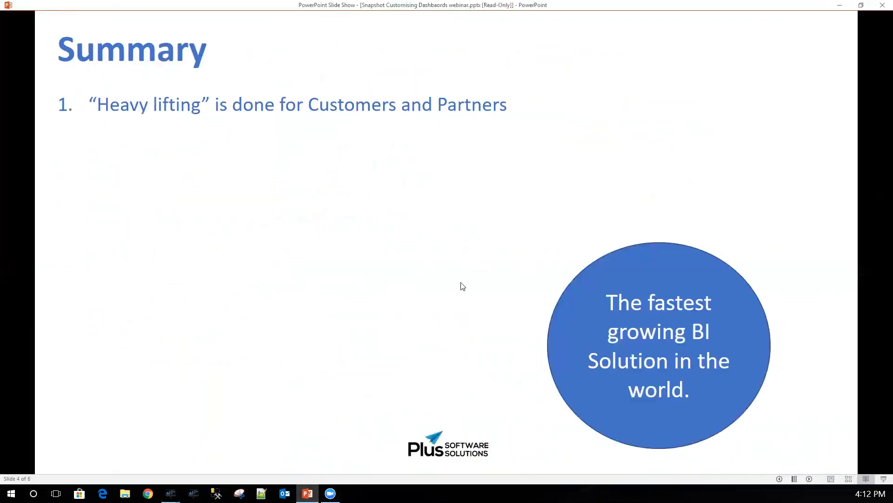